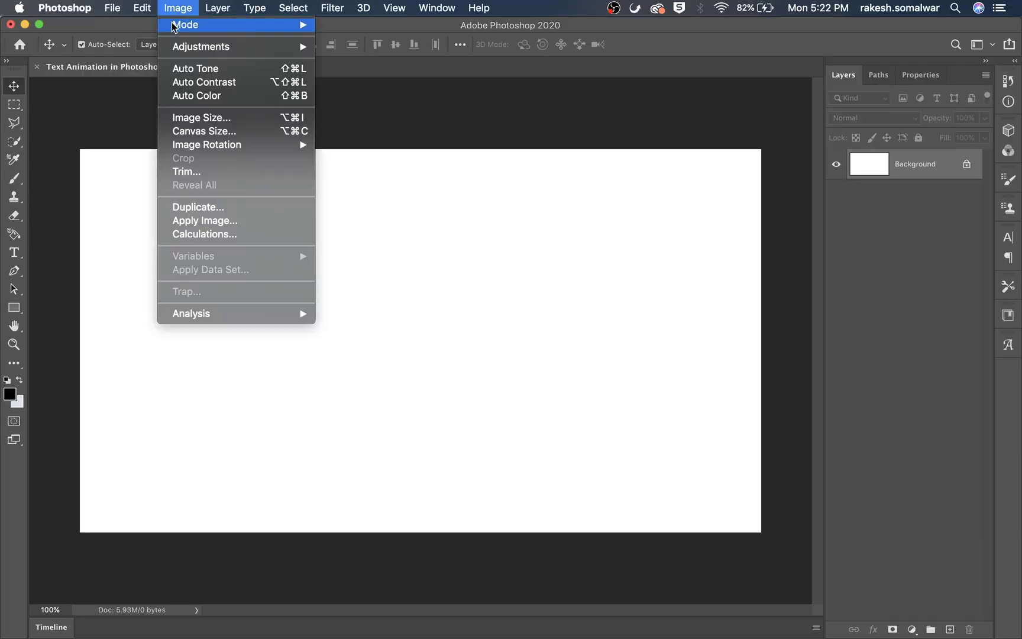
Keep the 1920×1080 canvas size and paste the typewriter paragraph into a new paragraph text box
left_click(216, 120)
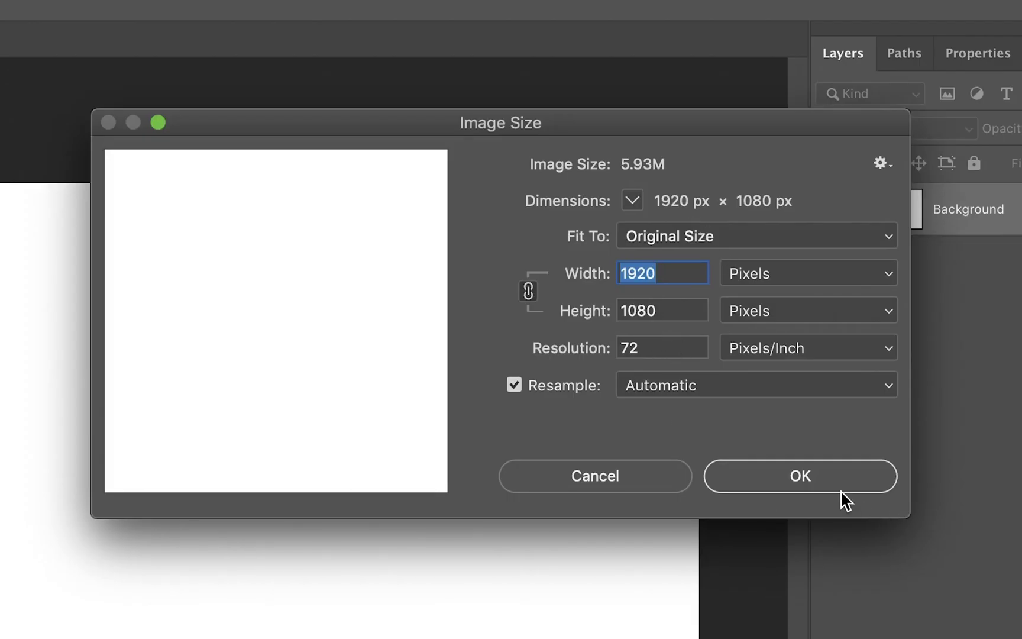
left_click(822, 484)
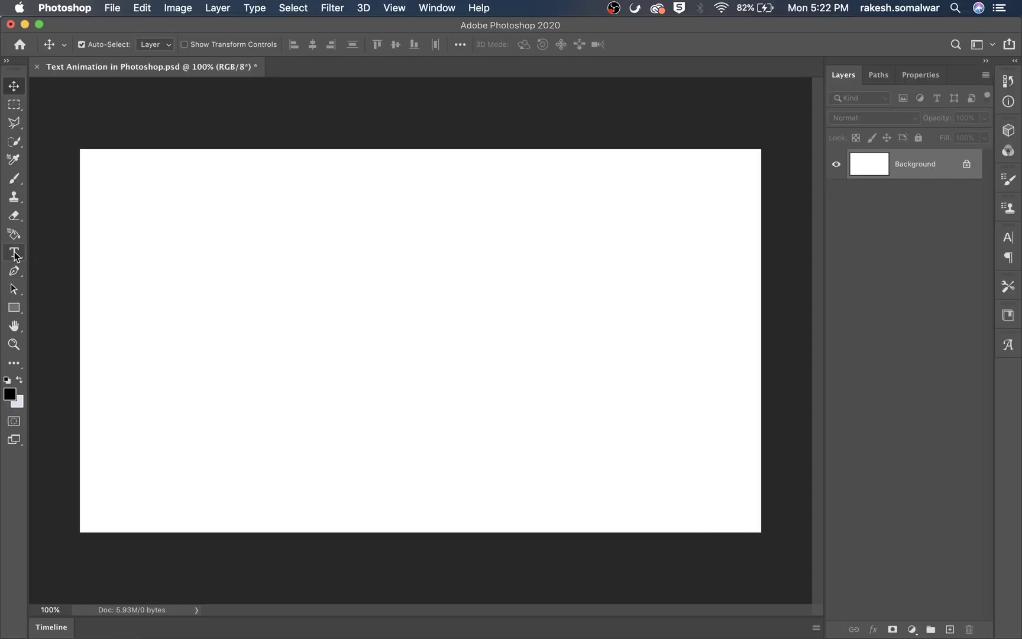
left_click(15, 253)
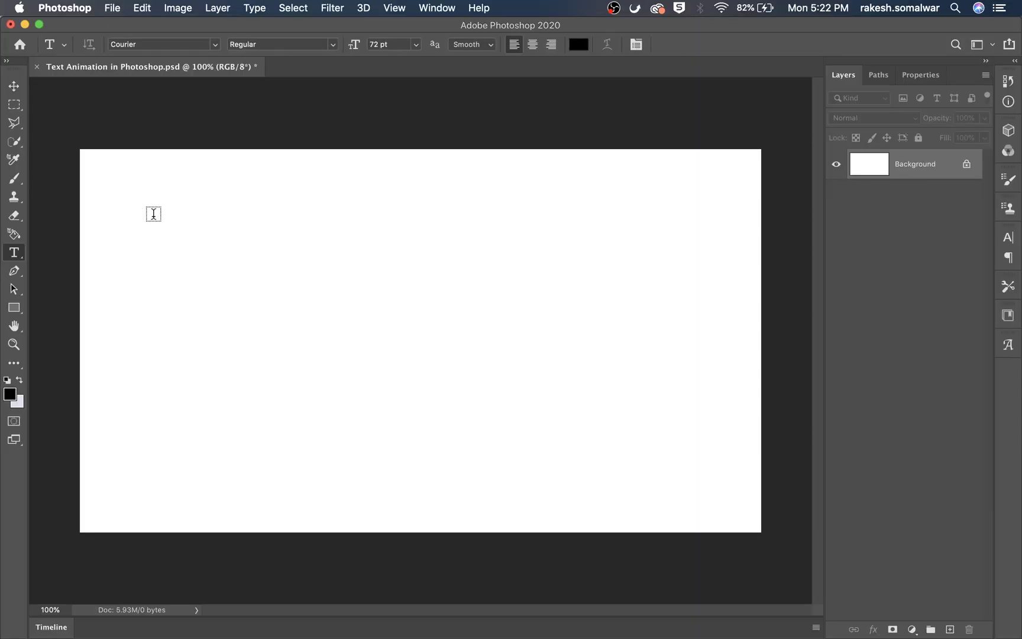
left_click_drag(161, 213, 704, 483)
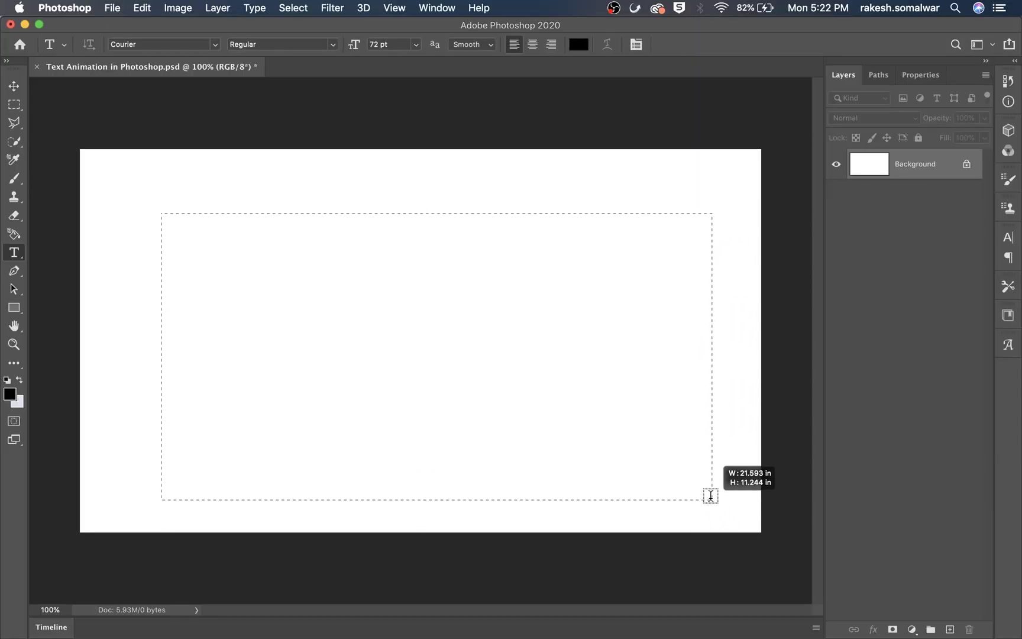
left_click_drag(704, 483, 691, 484)
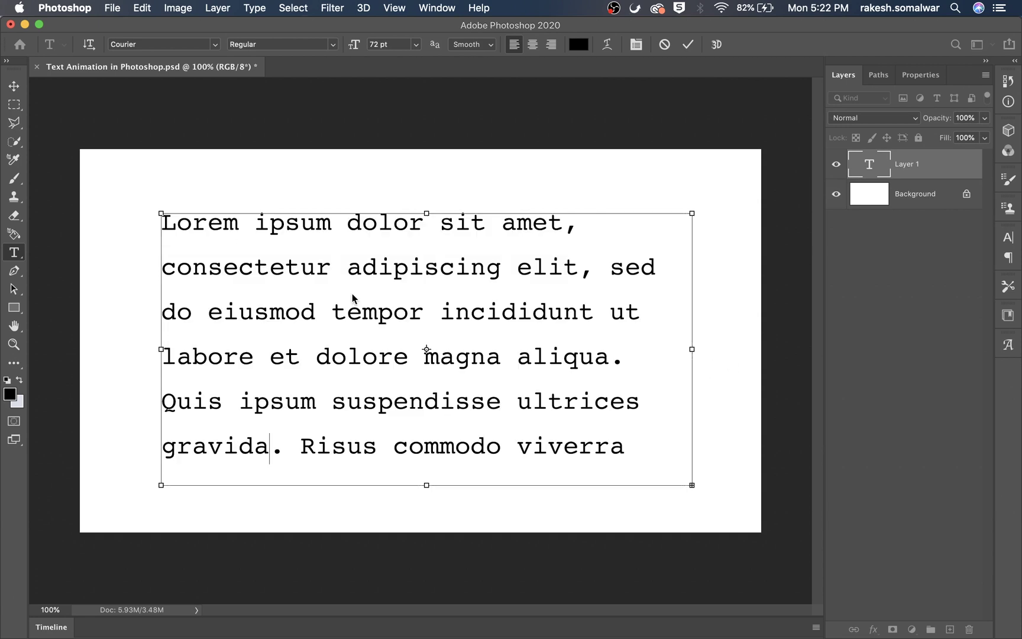
type("How to create a typewriter text animation effect in Adobe Photoshop with Graphic Teacher Youtube Channel. Add the sound of a typewriter for a realistic. effect.")
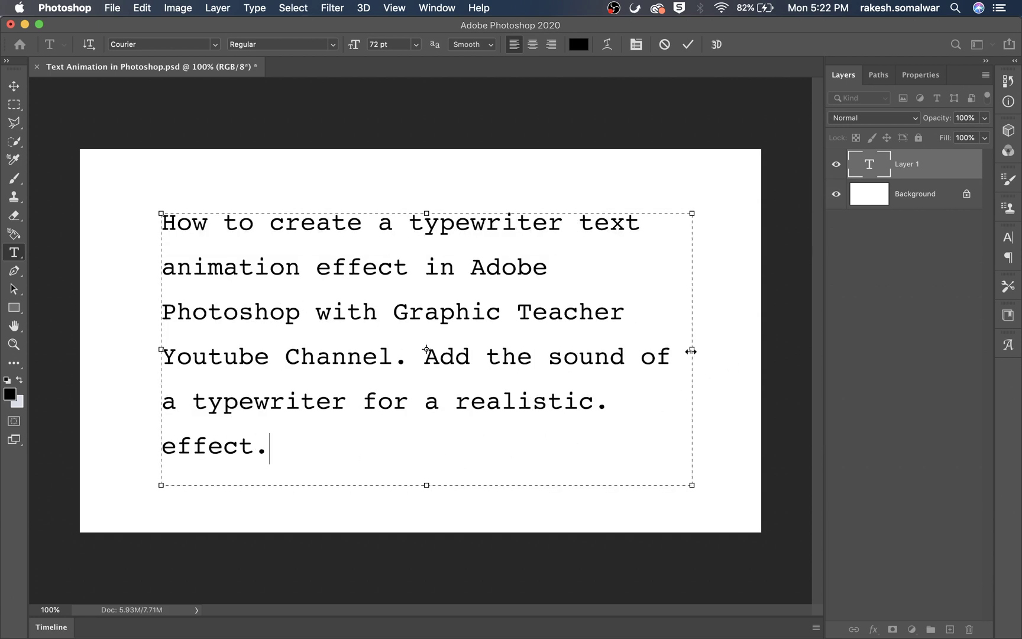
left_click_drag(691, 350, 720, 346)
Delete the stray period after 'realistic', fit the box to five lines, and centre the text
left_click(563, 400)
key("BackSpace")
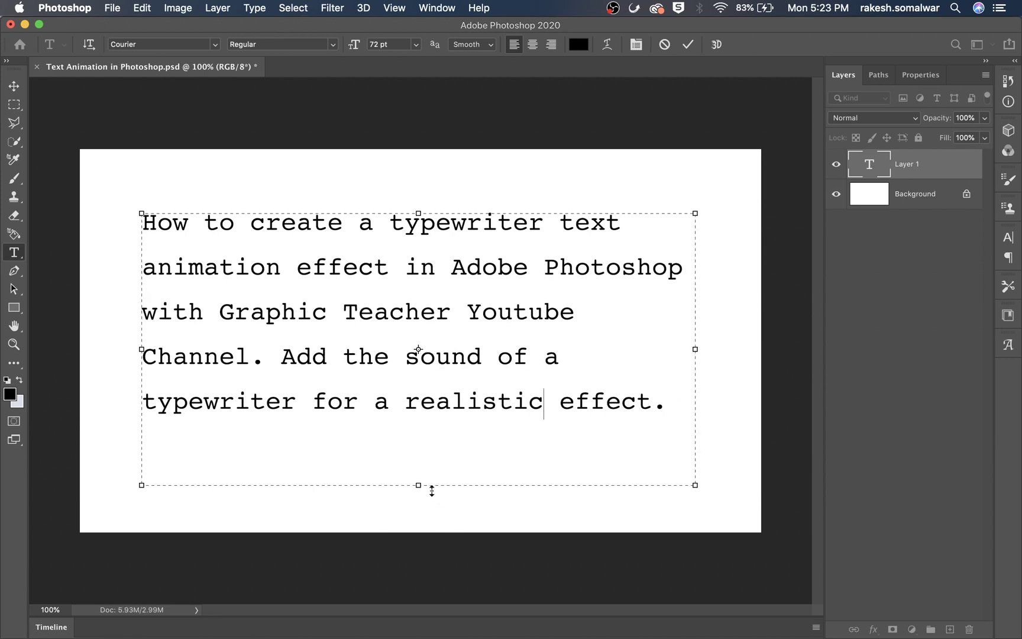
left_click_drag(426, 489, 436, 453)
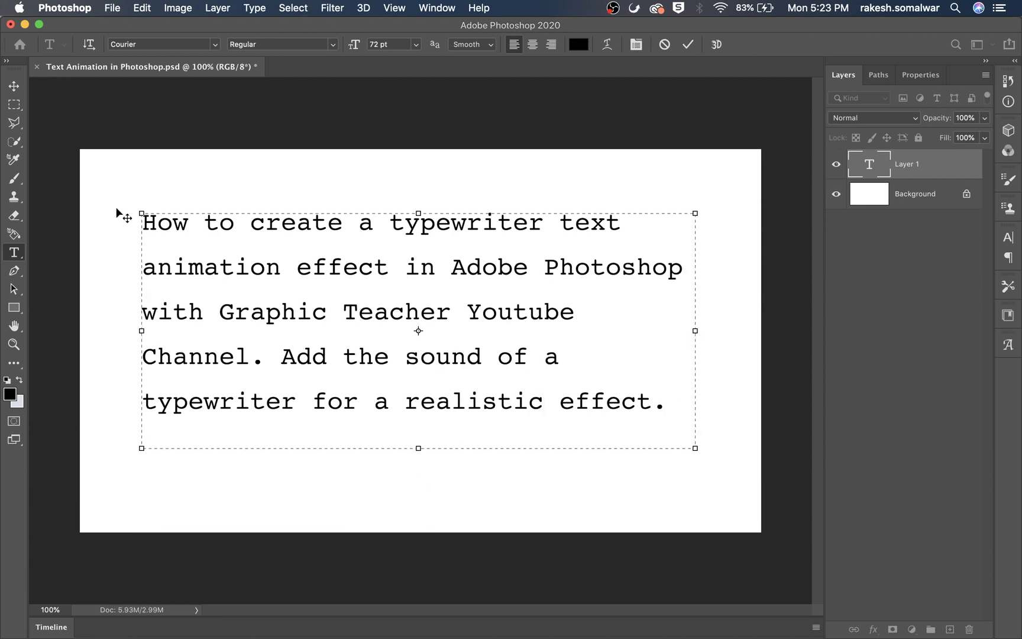
left_click(14, 85)
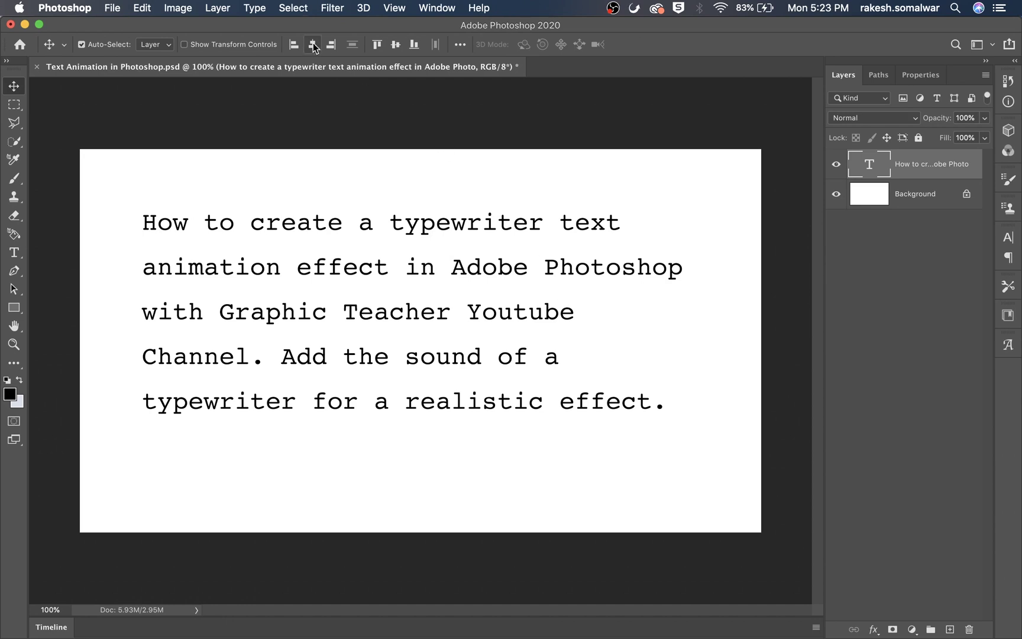
left_click(318, 45)
left_click(396, 45)
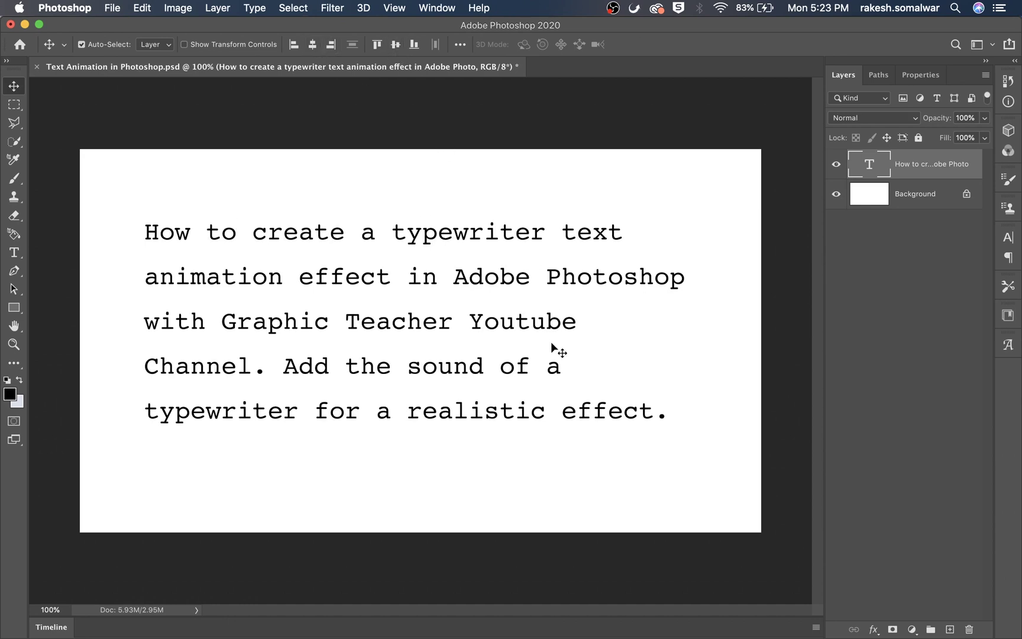
Convert the Background layer into a smart object
left_click(912, 197)
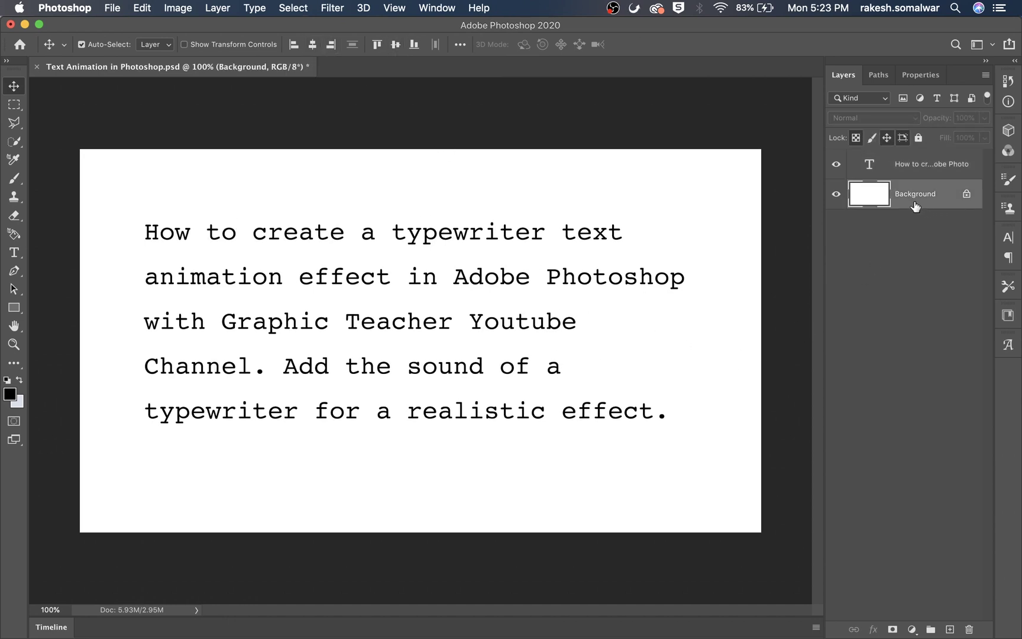
right_click(909, 198)
left_click(835, 288)
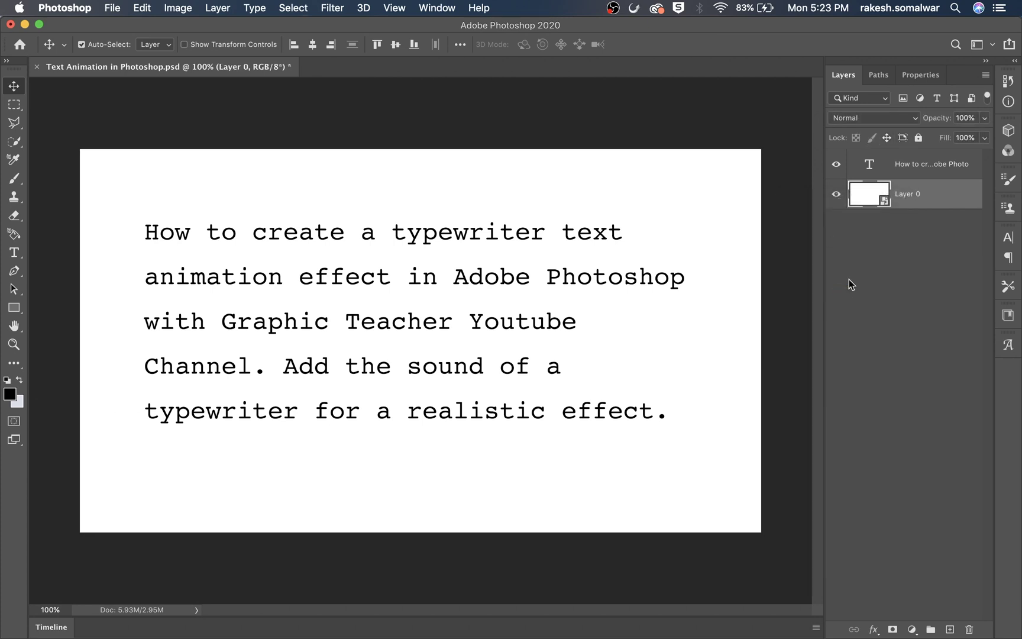
Give Layer 0 a cream Color Overlay effect in Normal blend mode
right_click(926, 204)
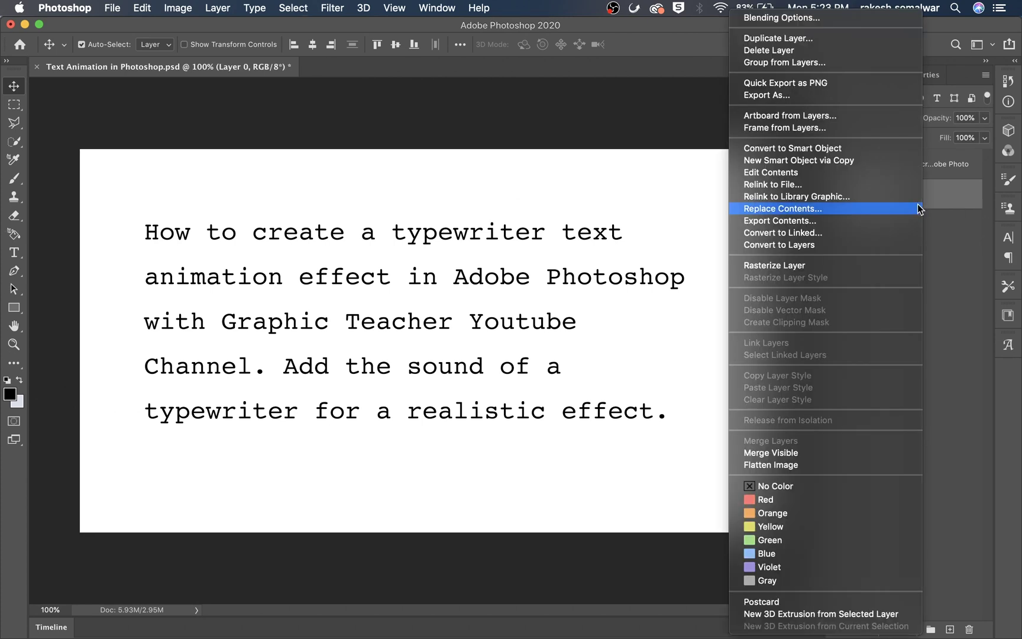
left_click(786, 18)
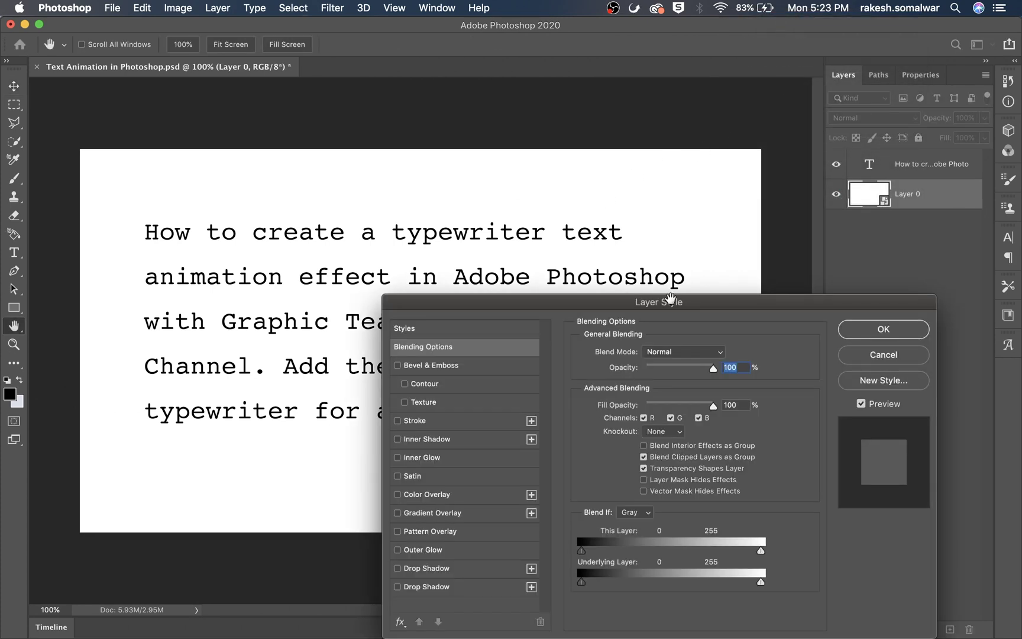
left_click_drag(718, 306, 740, 67)
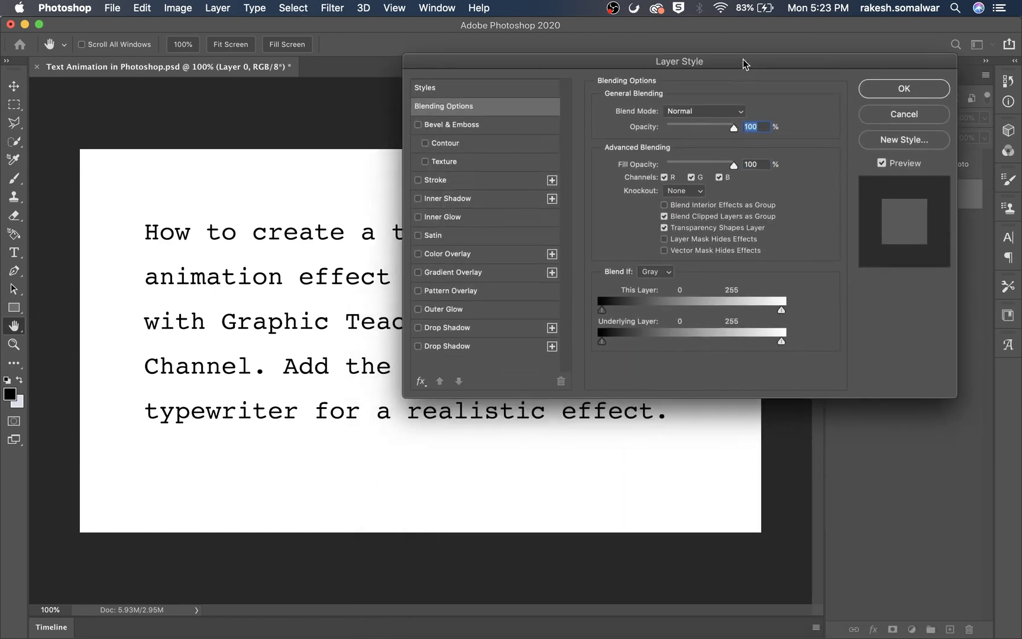
left_click(437, 257)
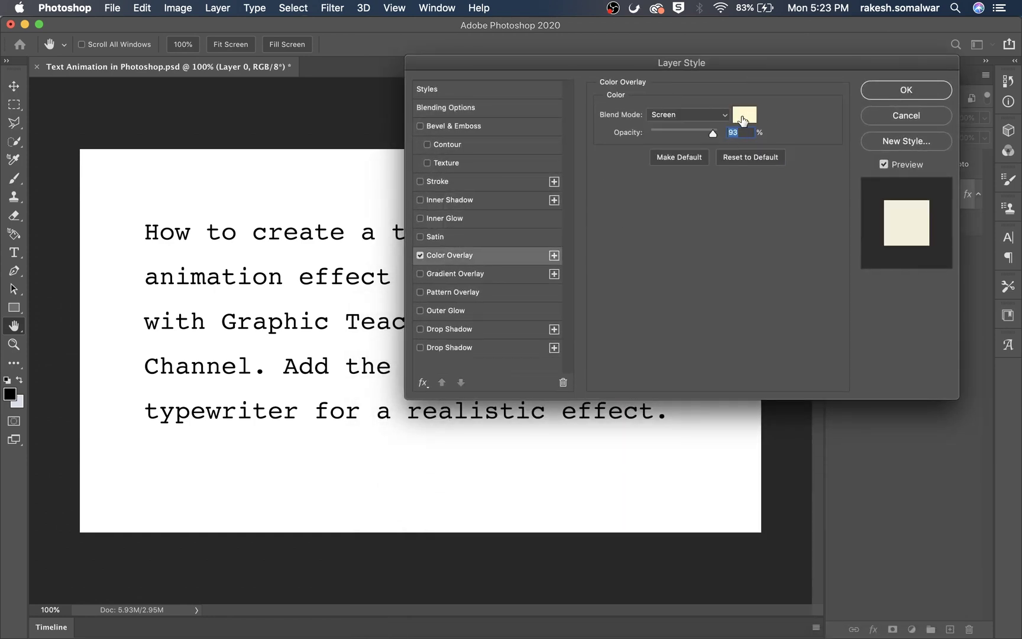
type("100")
left_click(703, 115)
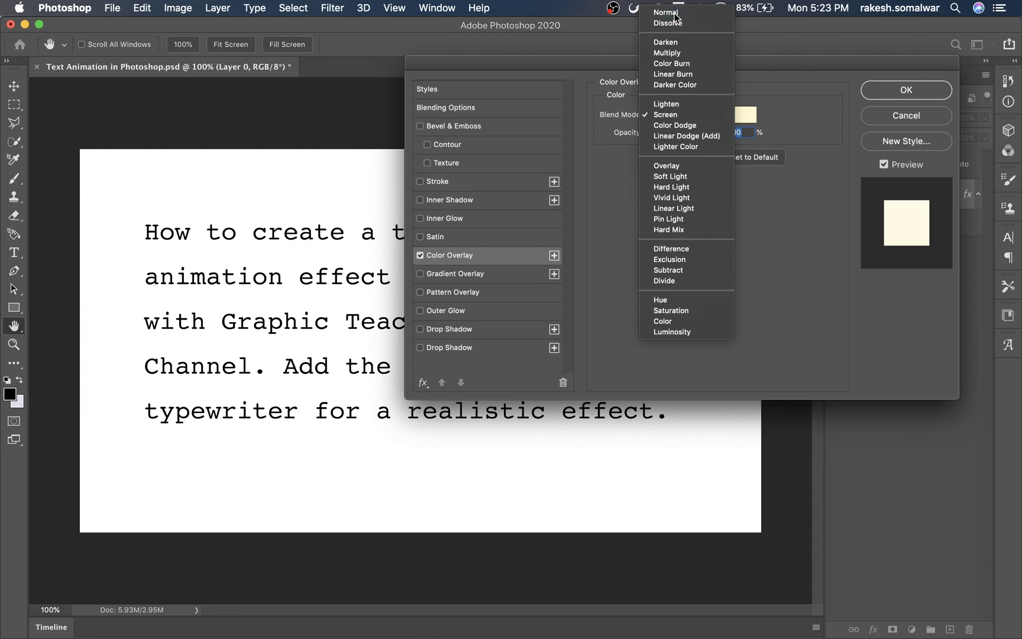
left_click(677, 14)
mouse_move(751, 65)
left_mouse_down()
mouse_move(942, 445)
mouse_move(727, 201)
left_mouse_up()
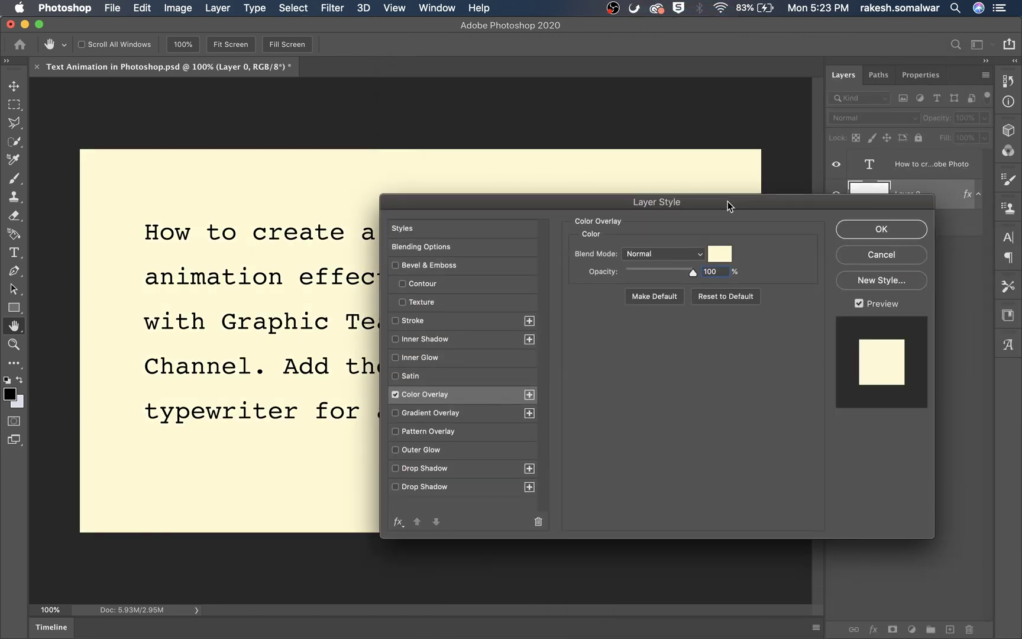
left_click(881, 230)
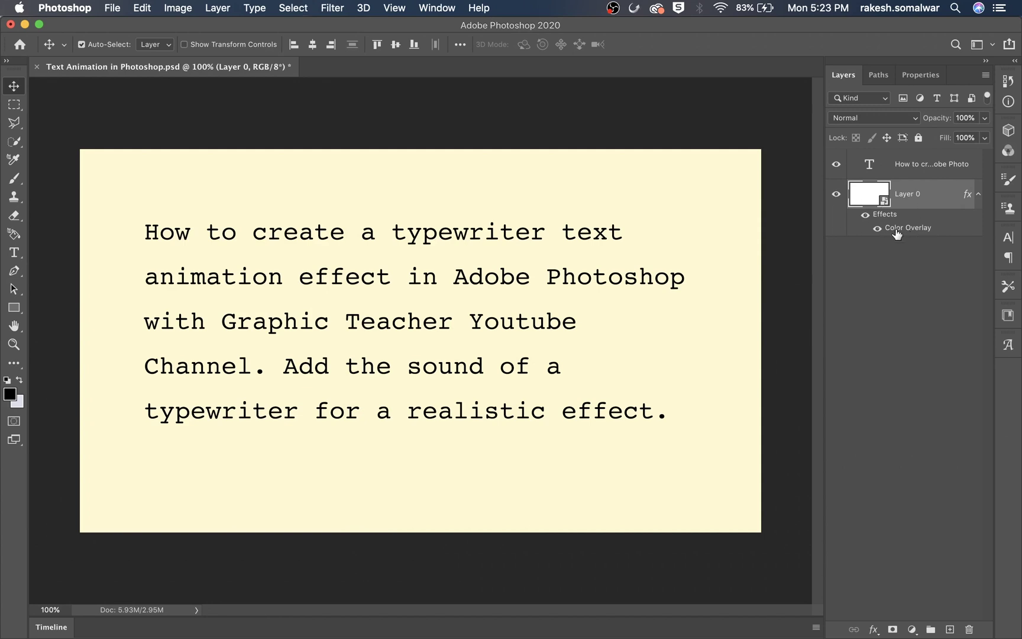
Hide the layer effects and apply an Add Noise smart filter with Amount about 42
left_click(865, 215)
left_click(332, 9)
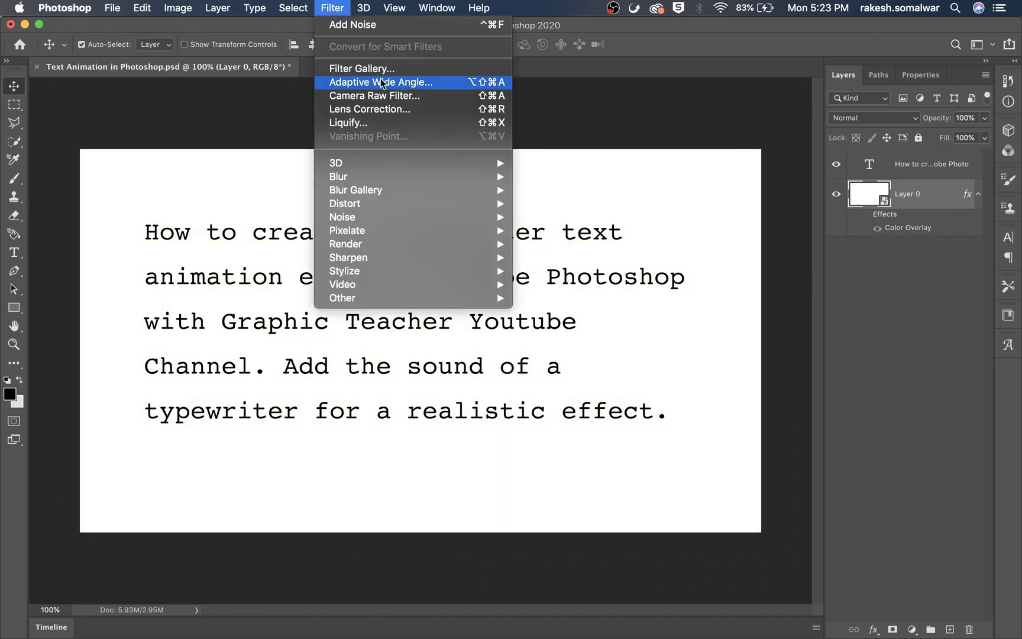
left_click(356, 30)
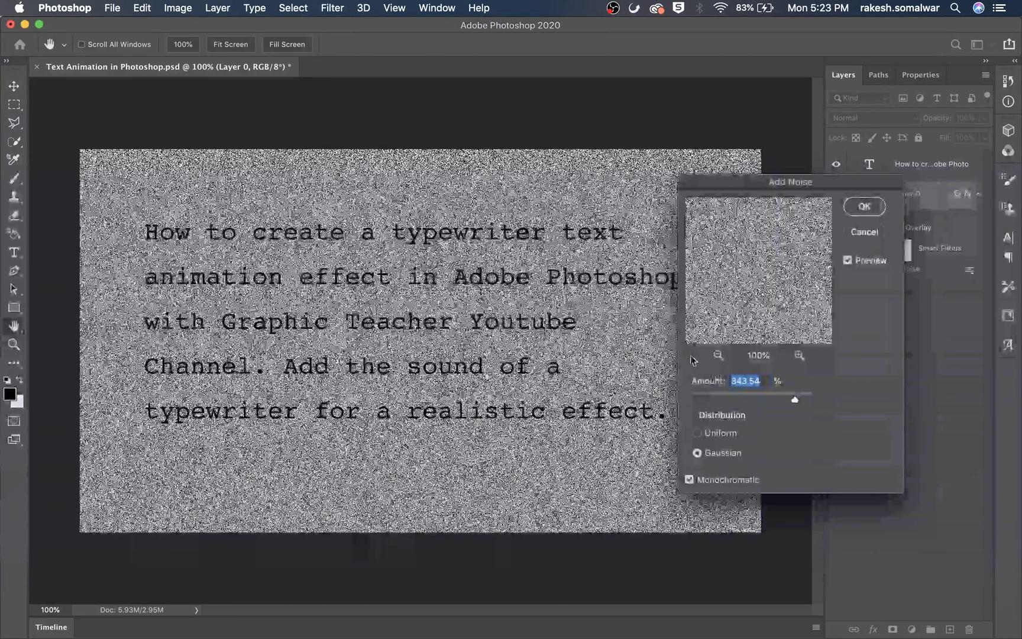
mouse_move(712, 398)
left_mouse_down()
mouse_move(703, 397)
mouse_move(782, 397)
left_mouse_up()
left_click(864, 206)
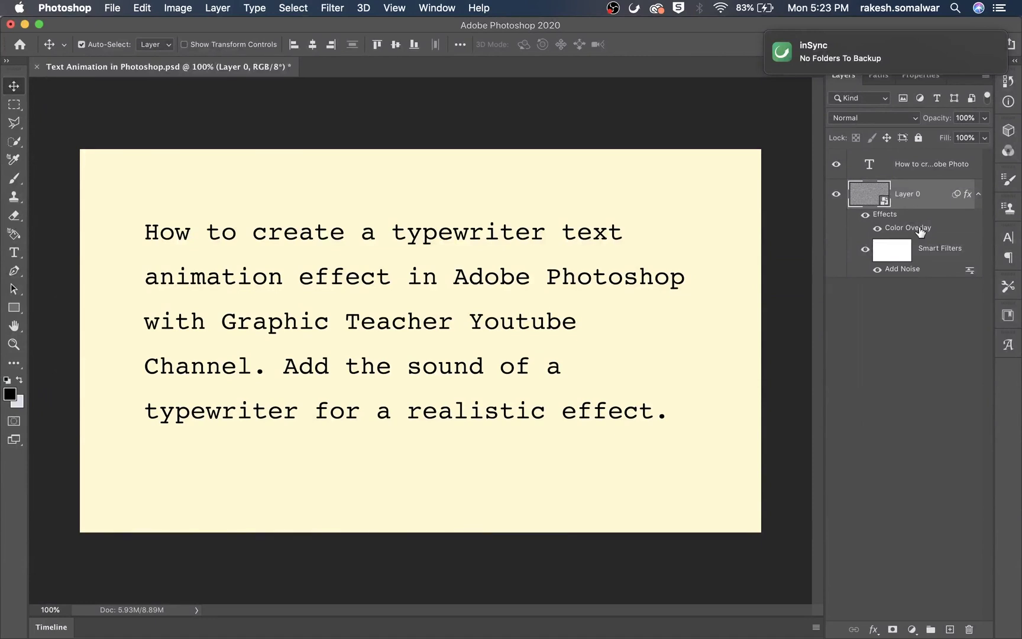
Set the Color Overlay to Screen mode at 88% opacity, then collapse Layer 0's effects
double_click(920, 229)
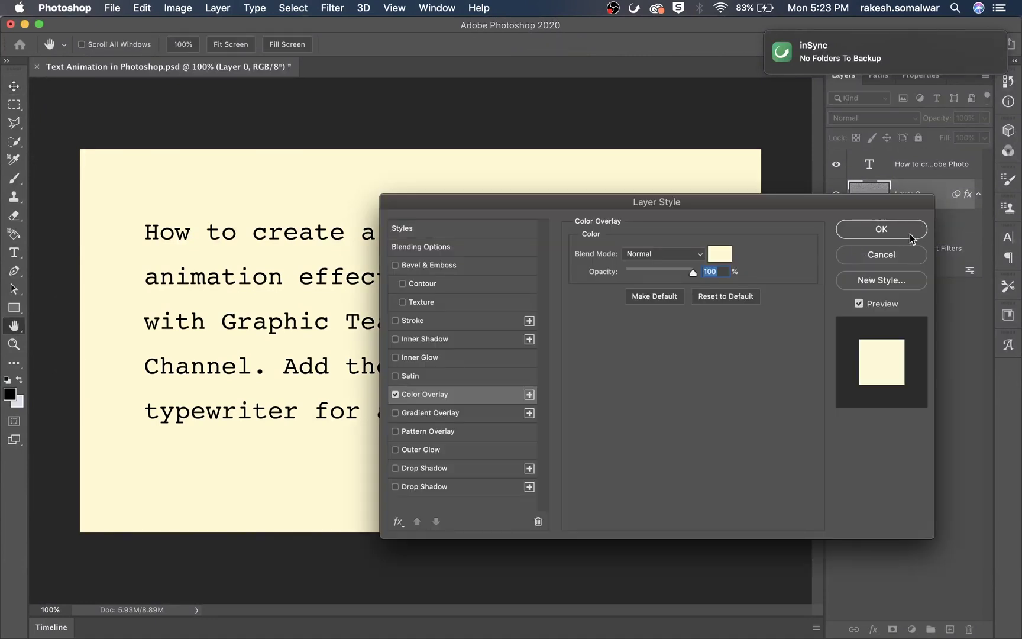
left_click(644, 254)
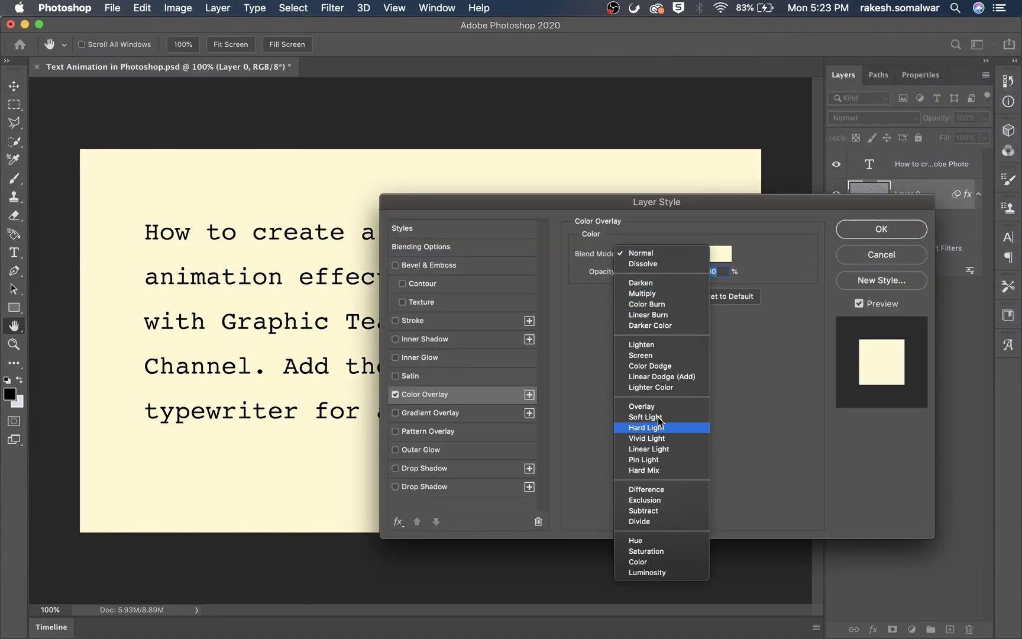
left_click(657, 355)
left_click_drag(574, 205, 593, 344)
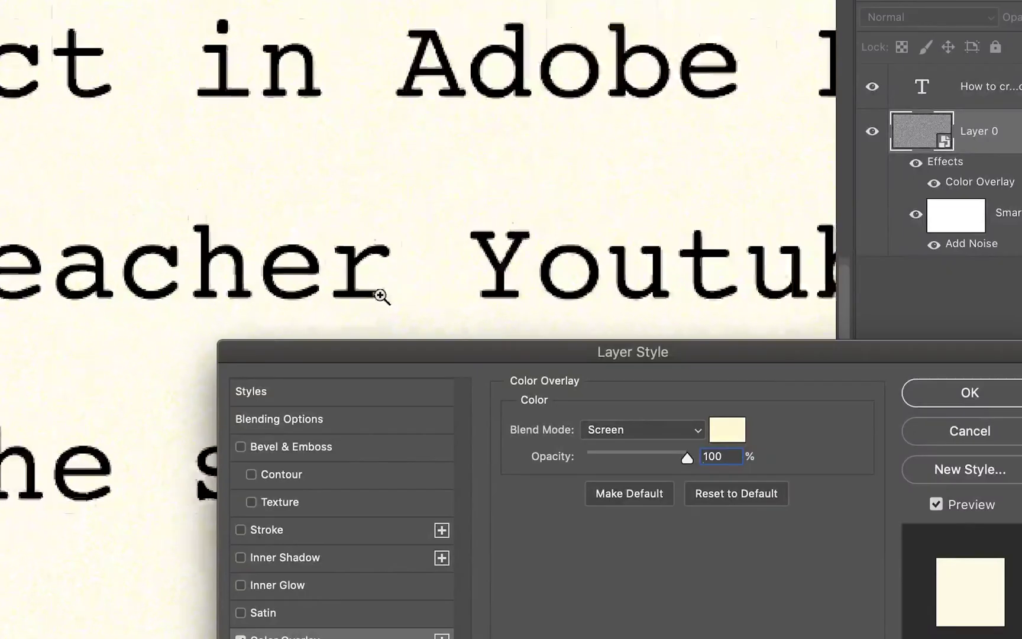
key("ctrl+minus")
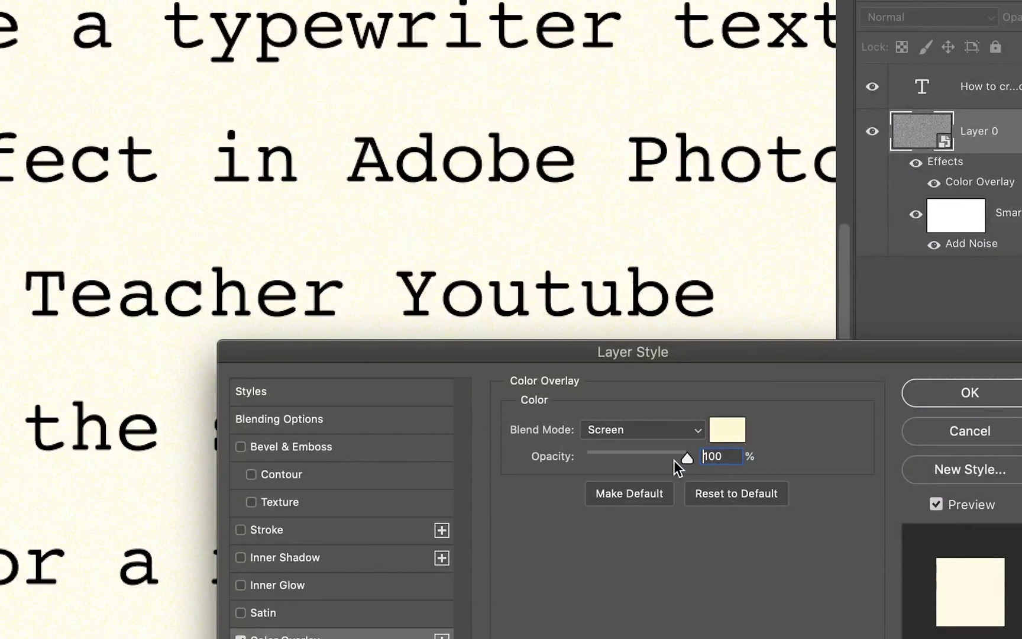
mouse_move(674, 461)
left_mouse_down()
mouse_move(655, 457)
mouse_move(674, 460)
left_mouse_up()
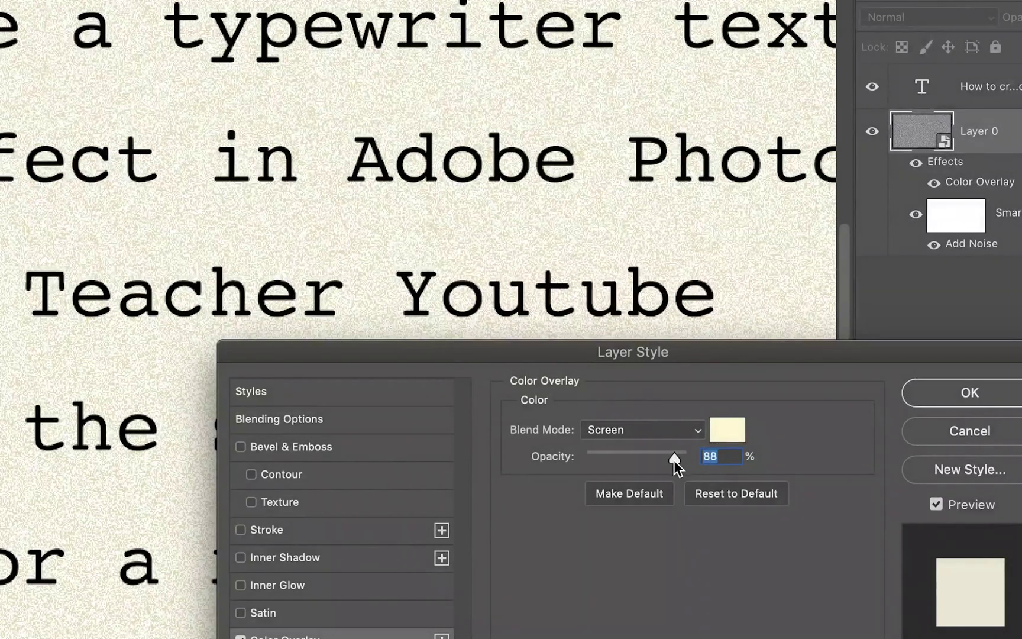
left_click(964, 406)
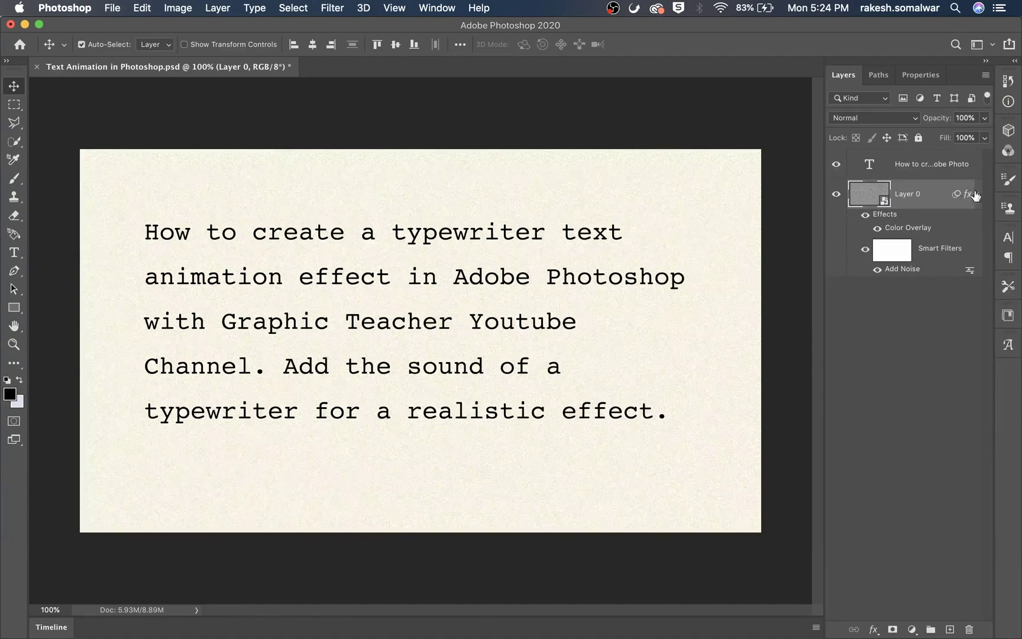
left_click(977, 194)
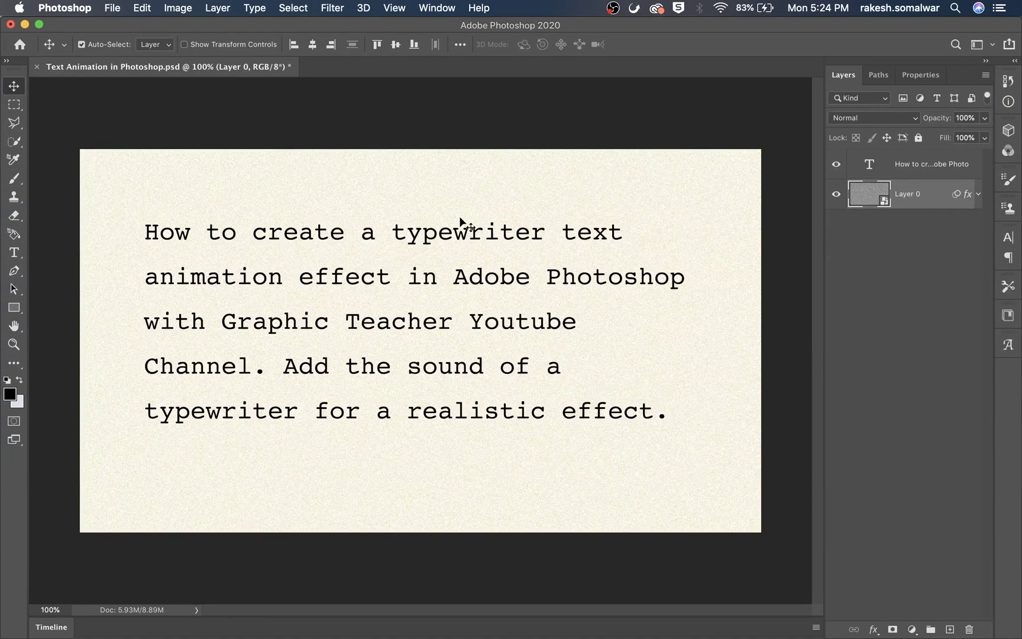
right_click(930, 163)
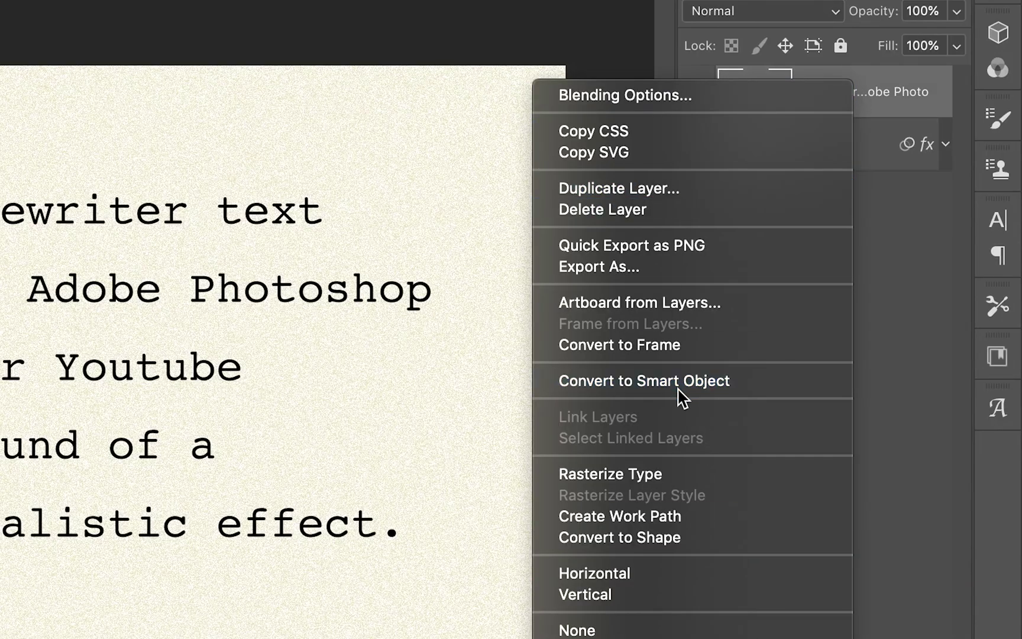
left_click(677, 382)
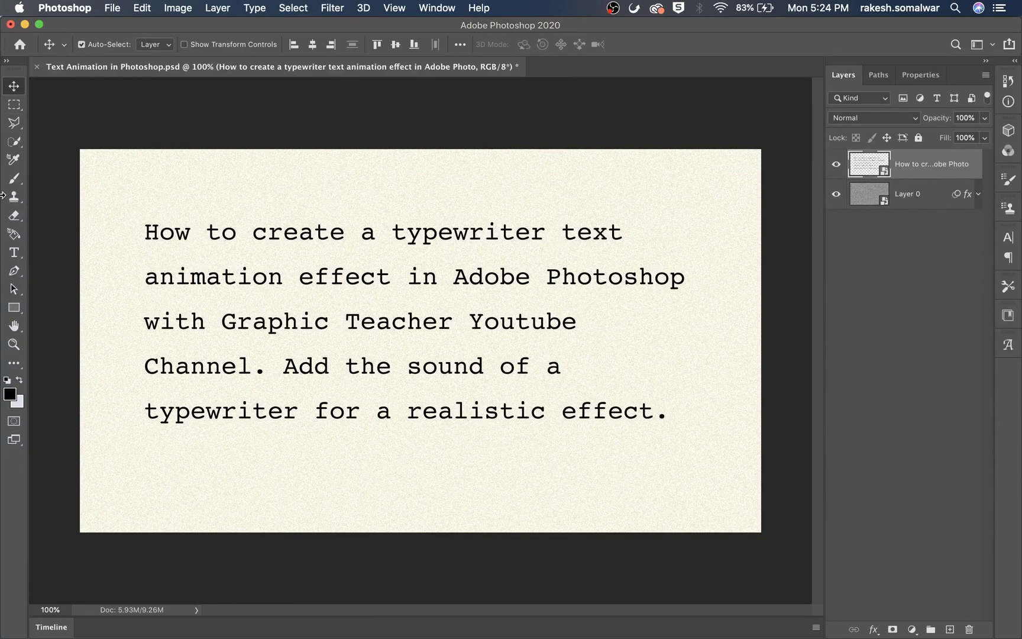
Copy the first three text lines onto their own layers
left_click(14, 105)
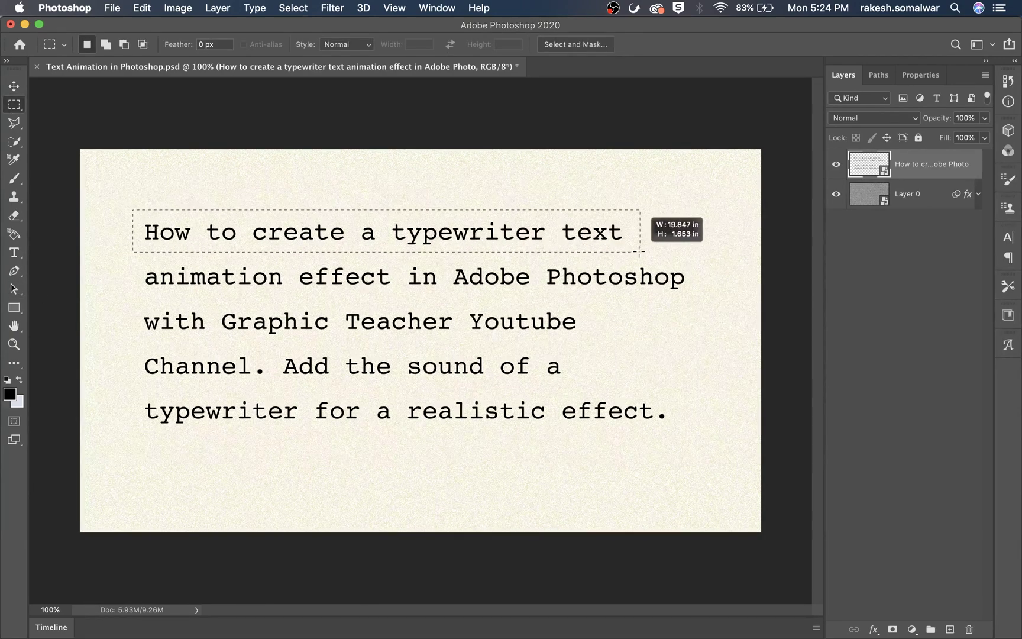
left_click_drag(133, 210, 640, 252)
key("super+j")
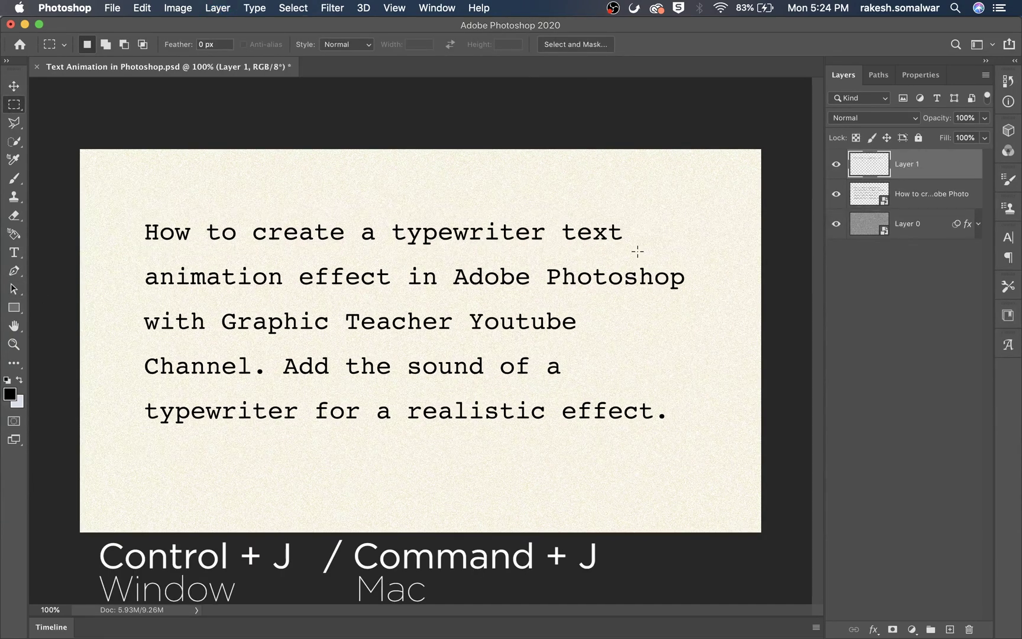
mouse_move(133, 256)
left_mouse_down()
mouse_move(730, 296)
mouse_move(711, 301)
left_mouse_up()
left_click(933, 195)
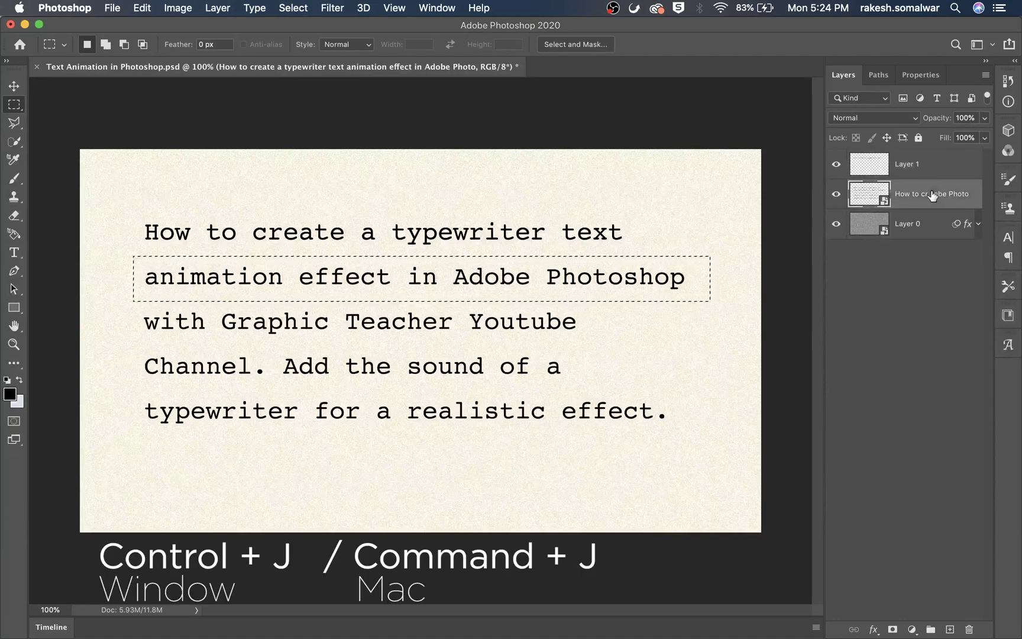
key("super+j")
left_click(926, 224)
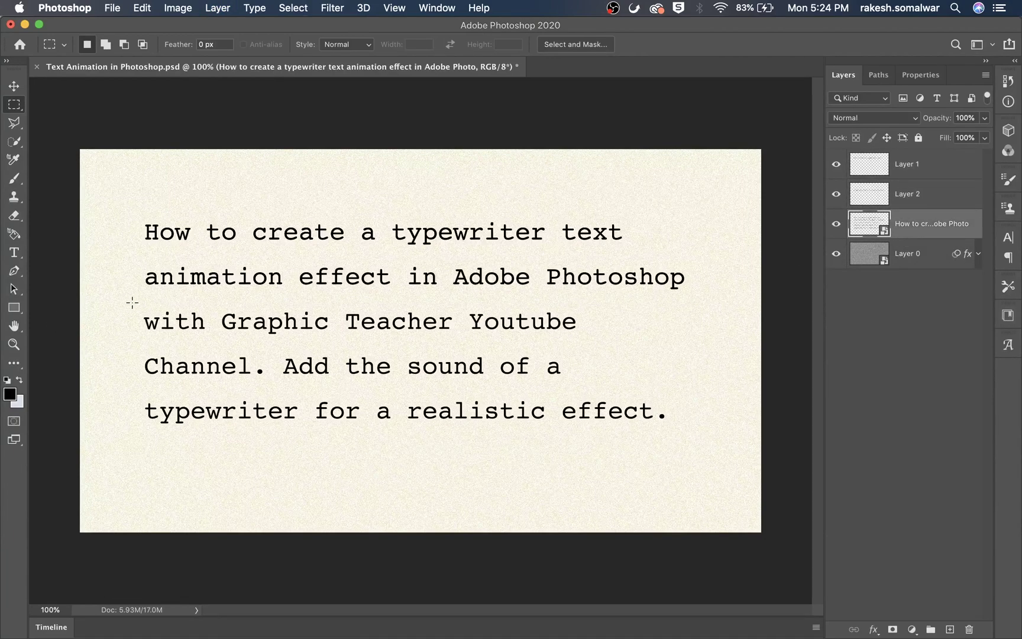
left_click_drag(133, 304, 668, 341)
key("super+j")
Copy the fourth and fifth lines onto their own layers and hide the original text layer
key("alt+bracketleft")
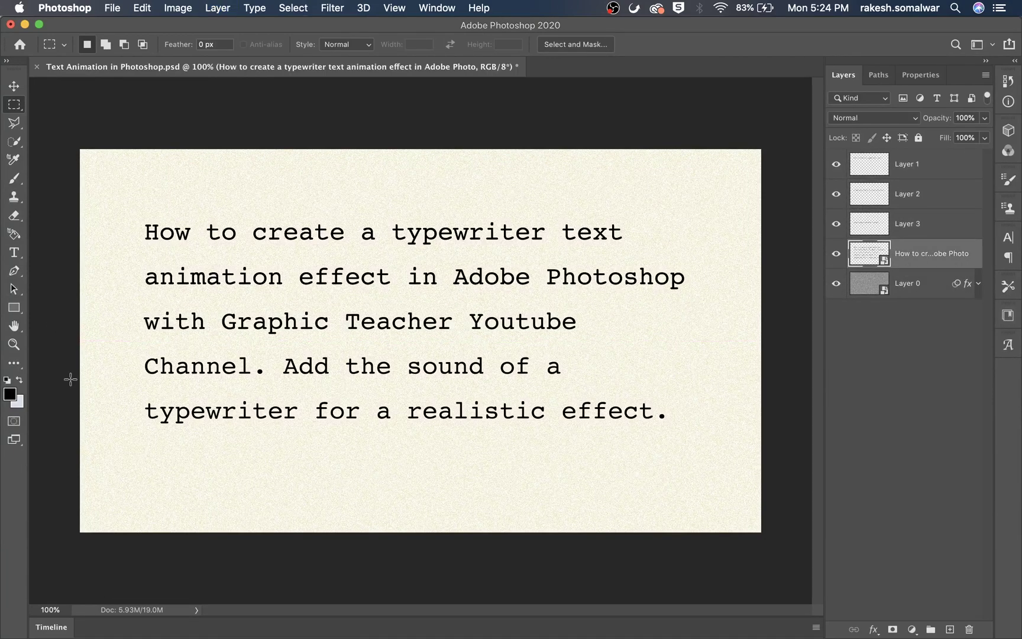
left_click_drag(135, 345, 615, 386)
key("super+j")
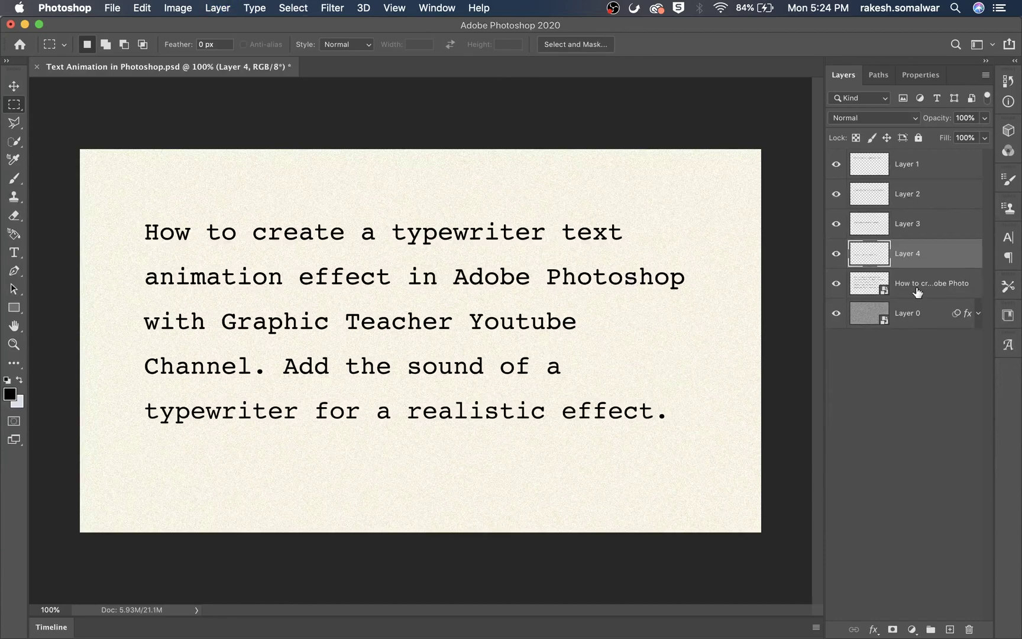
left_click(949, 289)
left_click_drag(137, 395, 685, 434)
key("super+j")
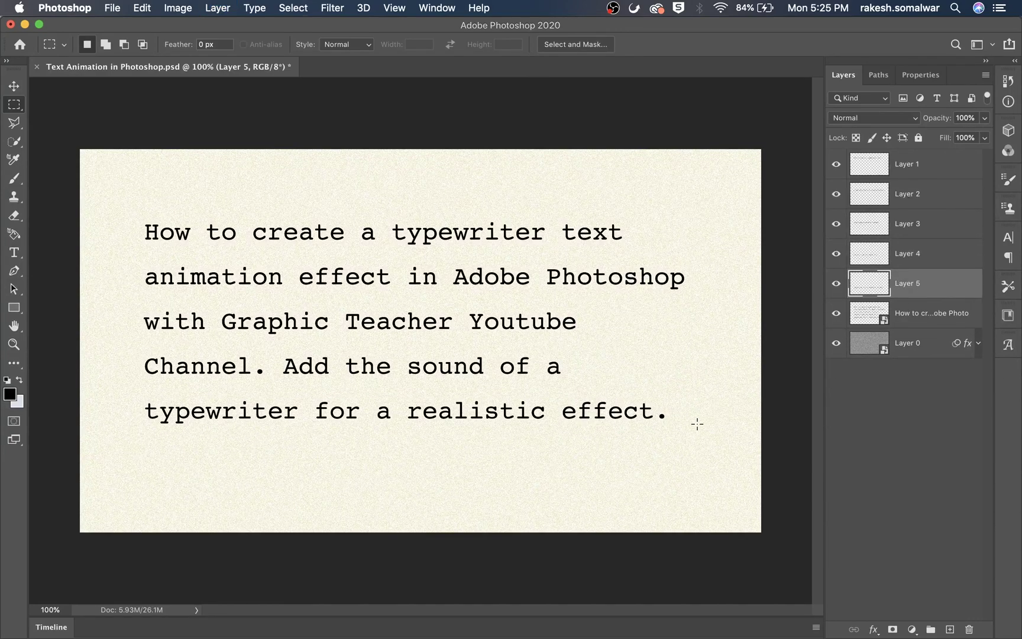
mouse_move(836, 164)
left_mouse_down()
mouse_move(837, 276)
mouse_move(836, 164)
left_mouse_up()
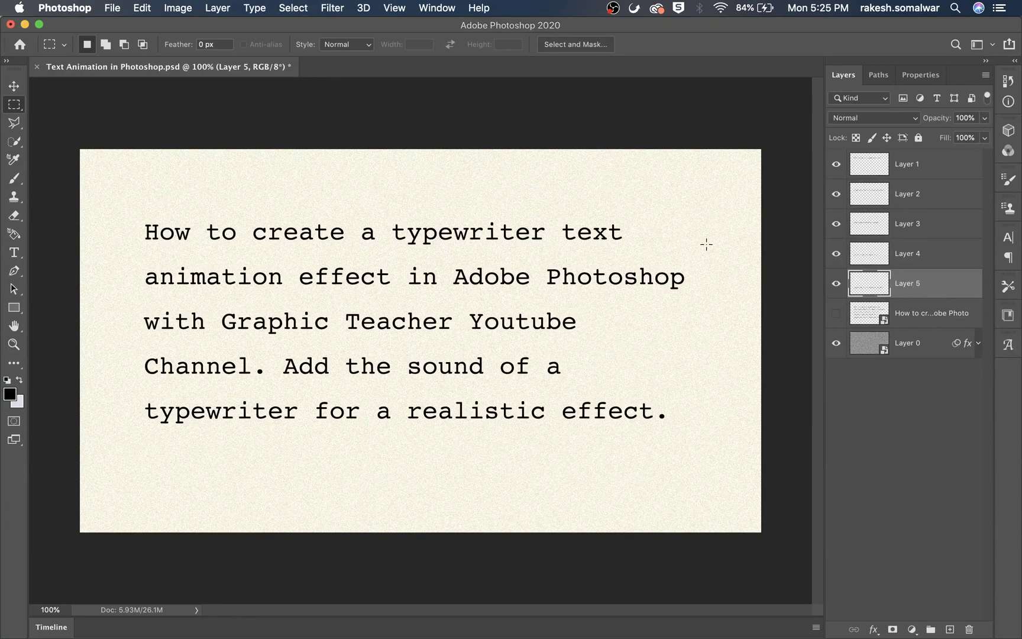
Add a mask to Layer 1 from its first-line selection and invert it to hide that line
left_click(936, 176)
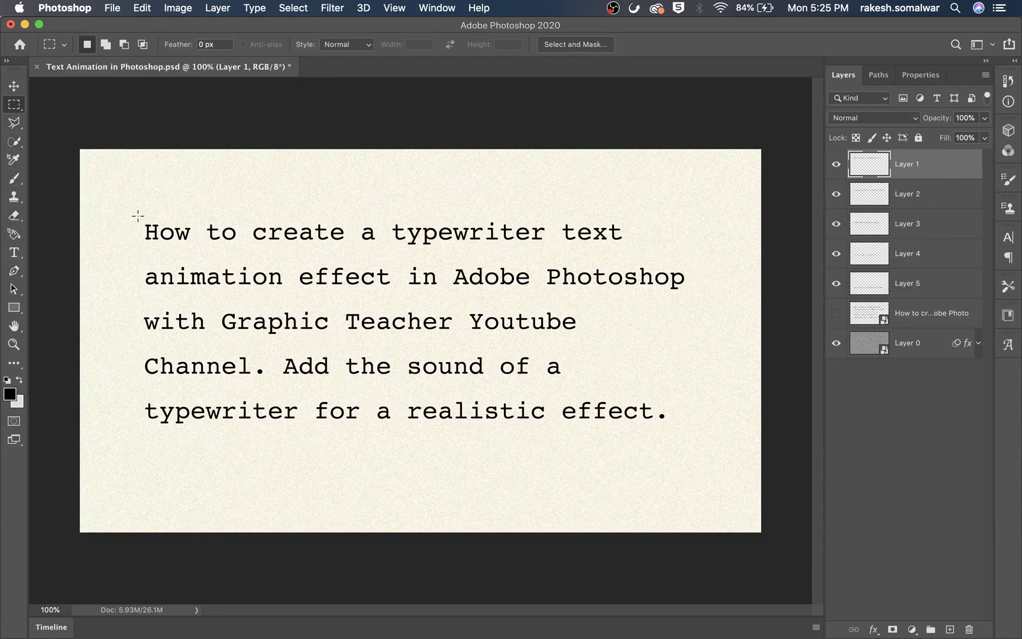
left_click_drag(127, 206, 658, 257)
left_click(892, 630)
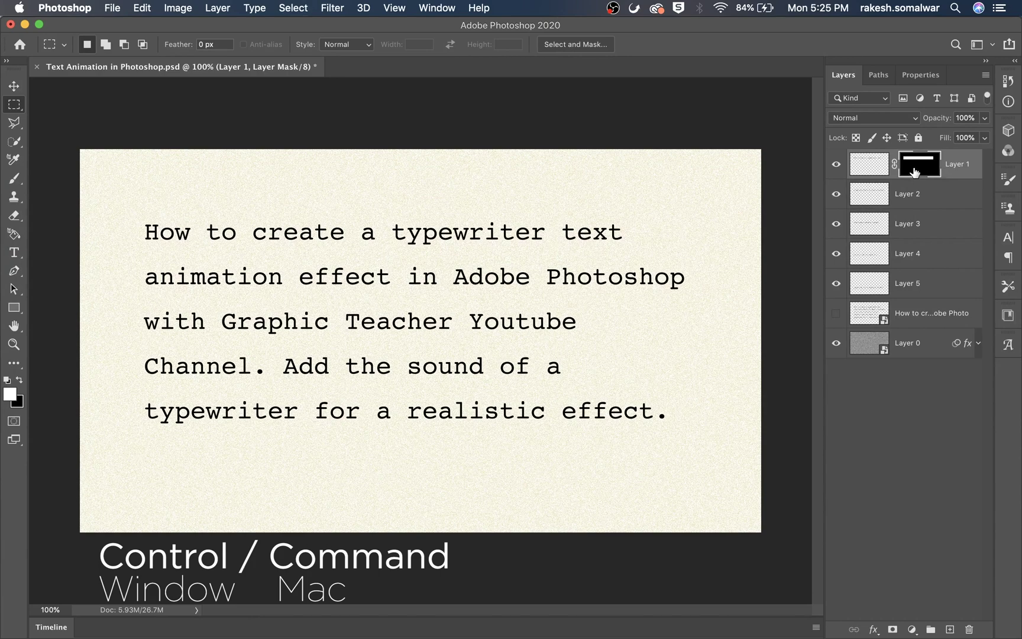
key("super+i")
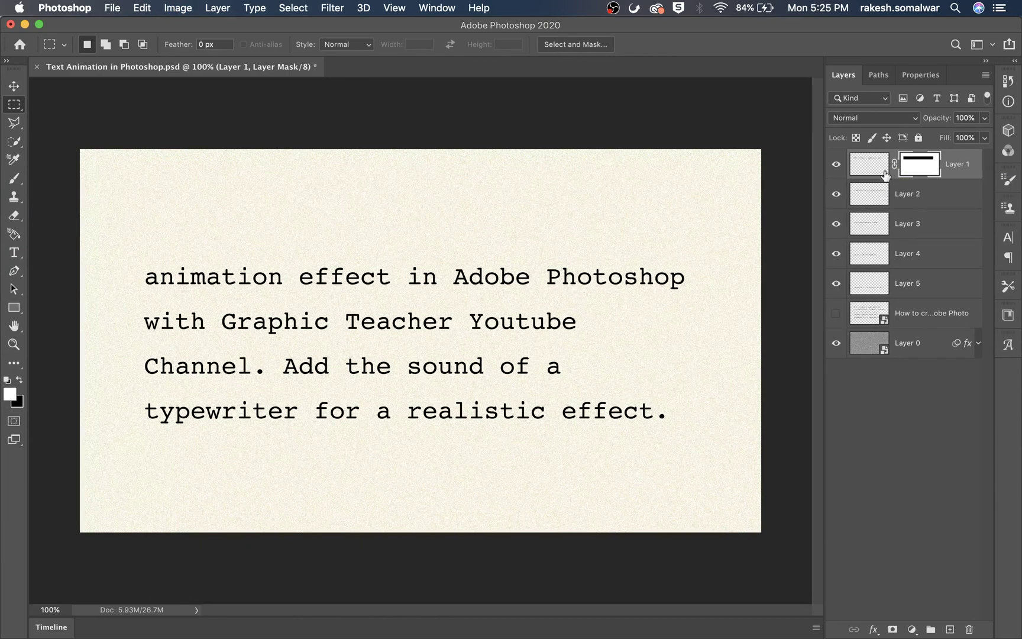
Mask Layers 2 and 3 so they hide the second and third text lines
left_click(904, 200)
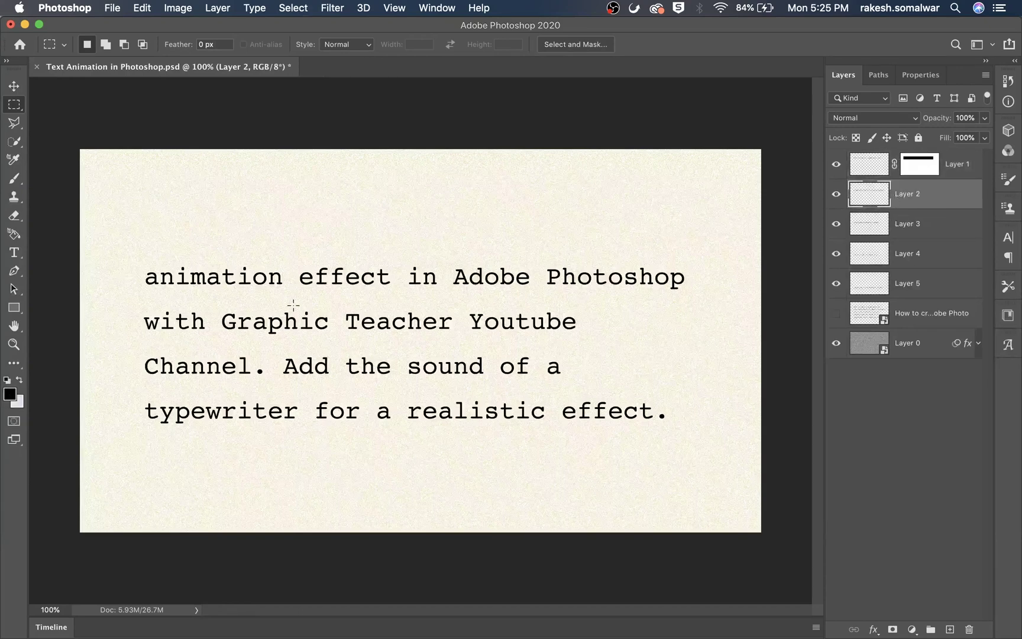
left_click_drag(134, 254, 697, 306)
left_click(894, 632, "alt")
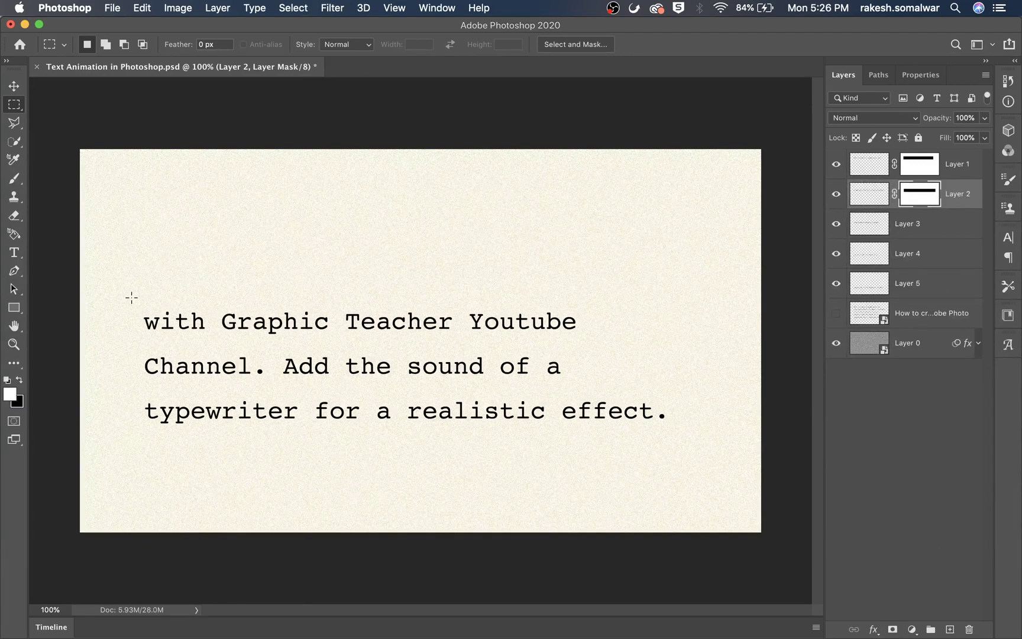
left_click_drag(132, 297, 656, 347)
key("alt+bracketleft")
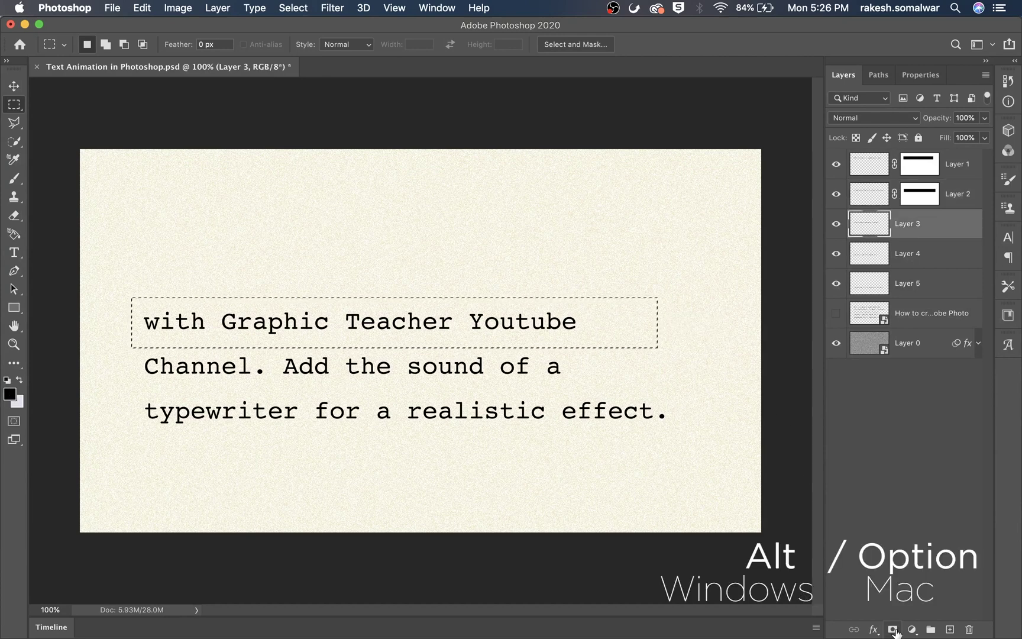
left_click(891, 629, "alt")
Mask Layers 4 and 5 so they hide the fourth and fifth text lines
left_click_drag(136, 343, 639, 388)
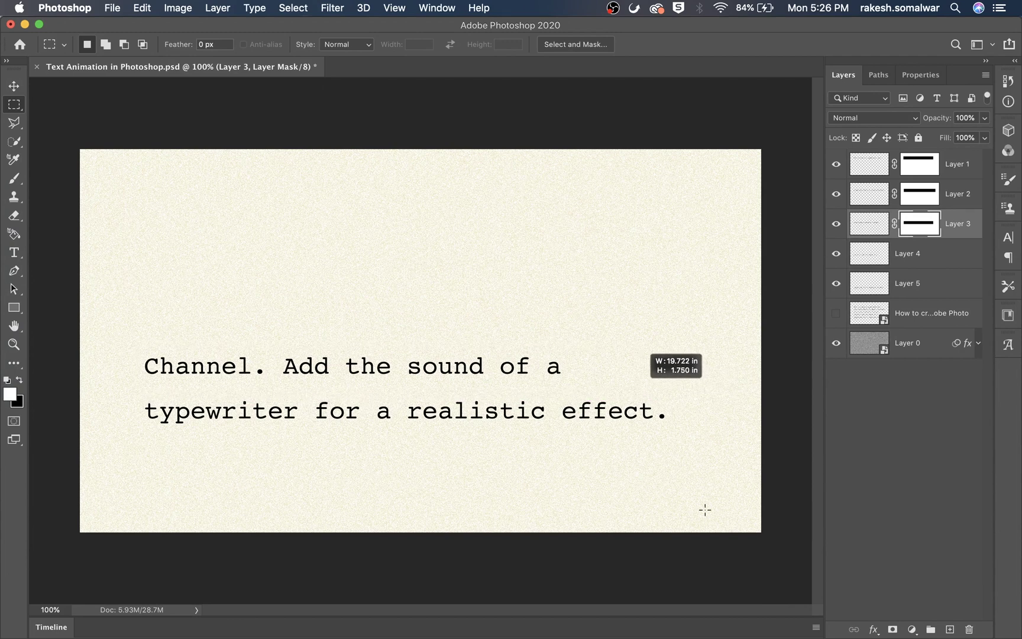
left_click(910, 260)
left_click(889, 631, "alt")
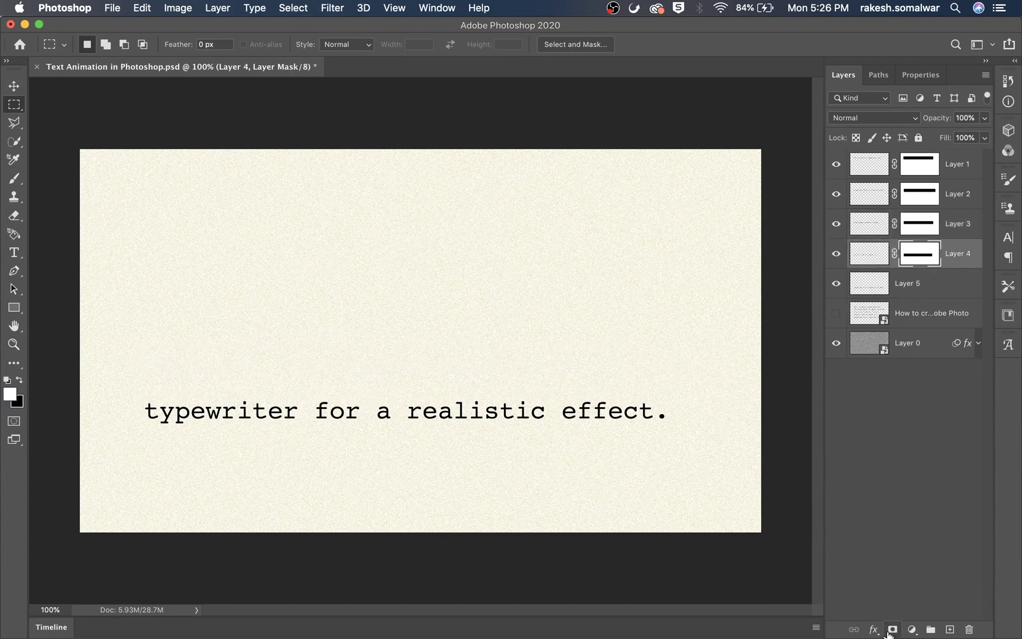
left_click_drag(136, 380, 682, 442)
left_click(926, 283)
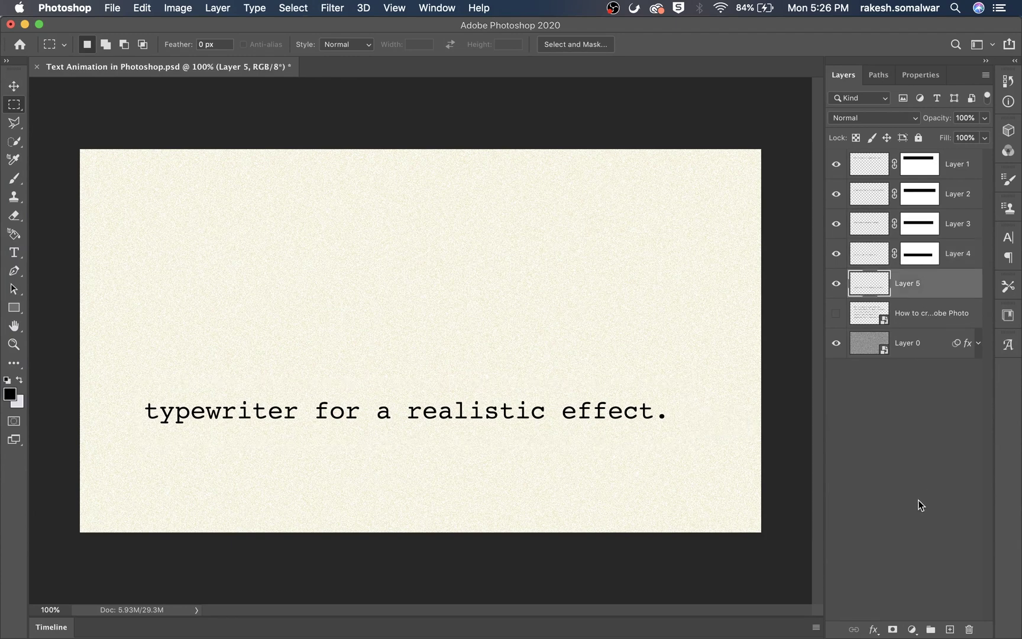
left_click(892, 629, "alt")
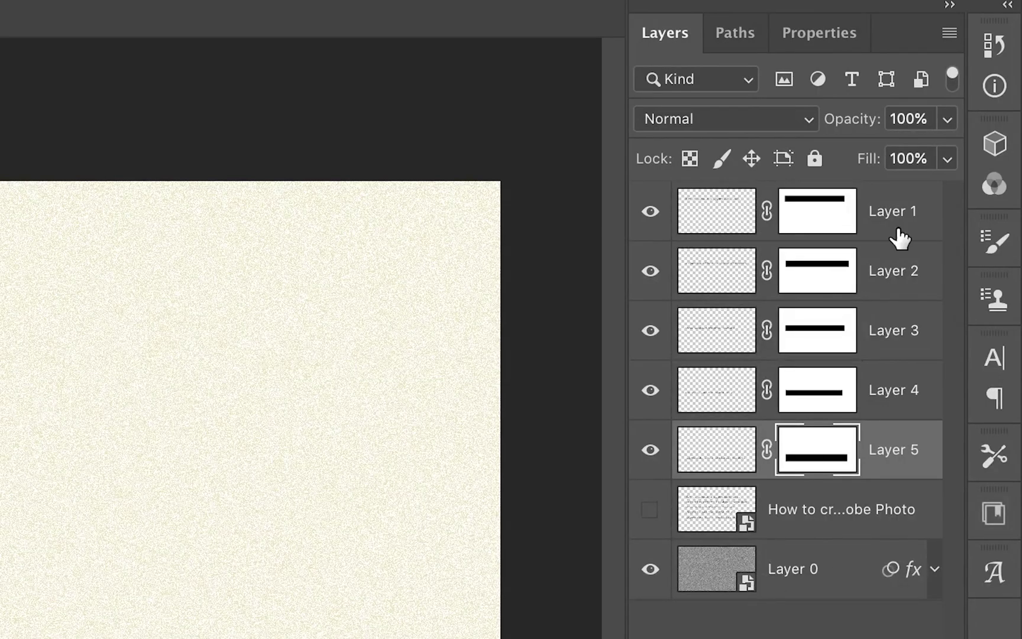
Unlink Layers 1 through 5 from their masks
left_click(766, 210)
left_click(767, 272)
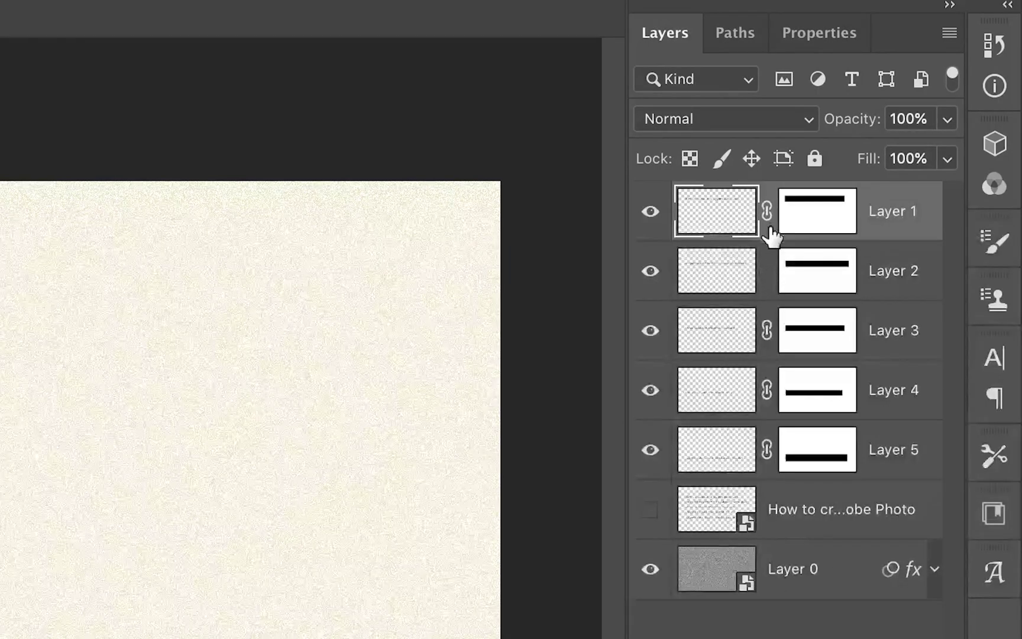
left_click(767, 330)
left_click(766, 389)
left_click(766, 450)
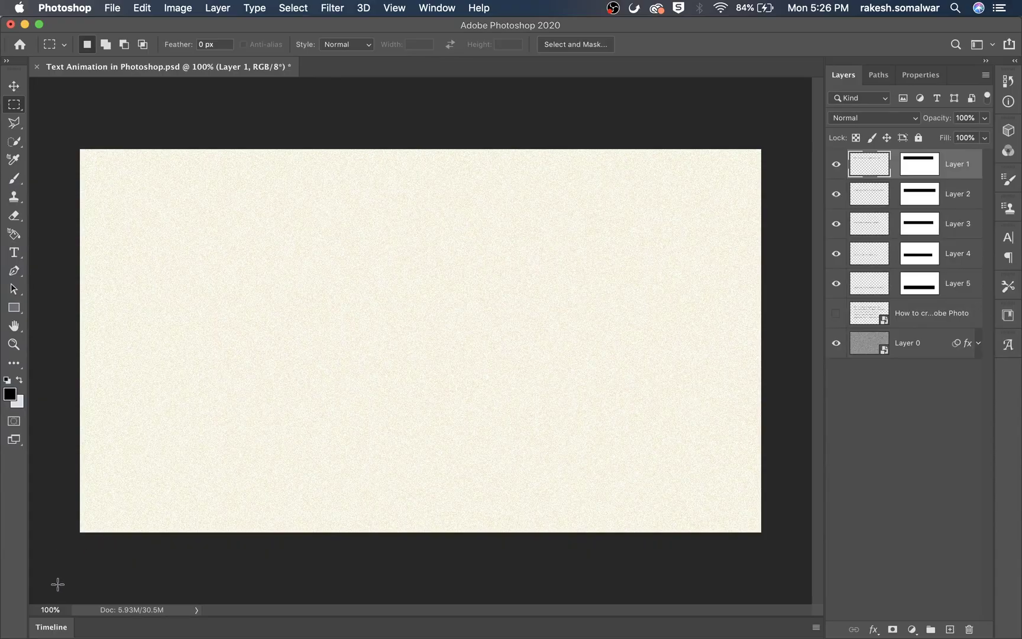
Create a video timeline and extend the Layer 1, 2 and 3 clips to about 22 seconds
left_click(51, 627)
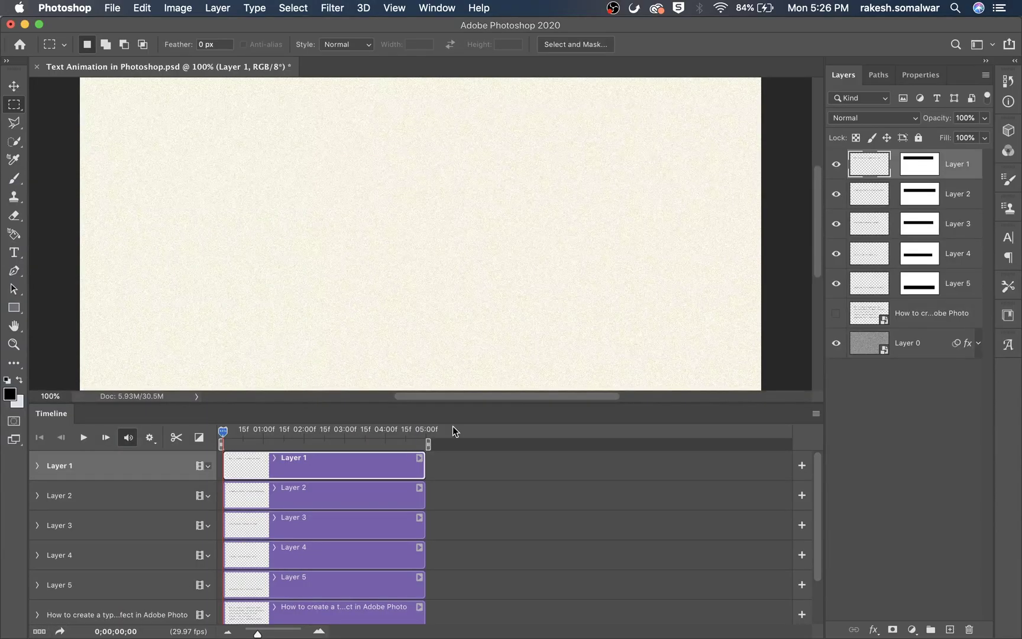
left_click_drag(423, 461, 714, 463)
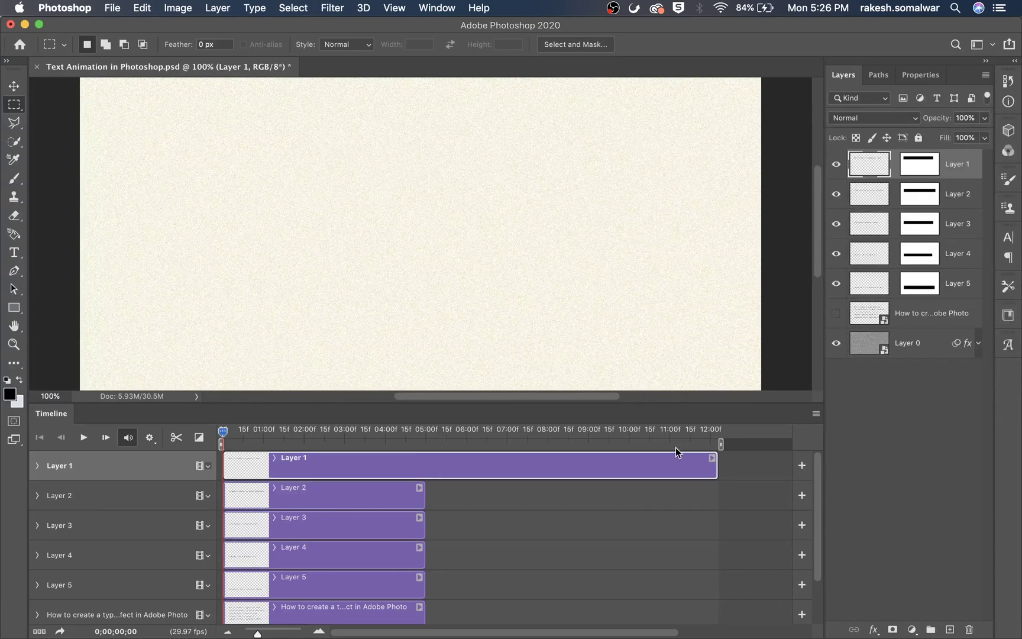
left_click_drag(258, 635, 253, 633)
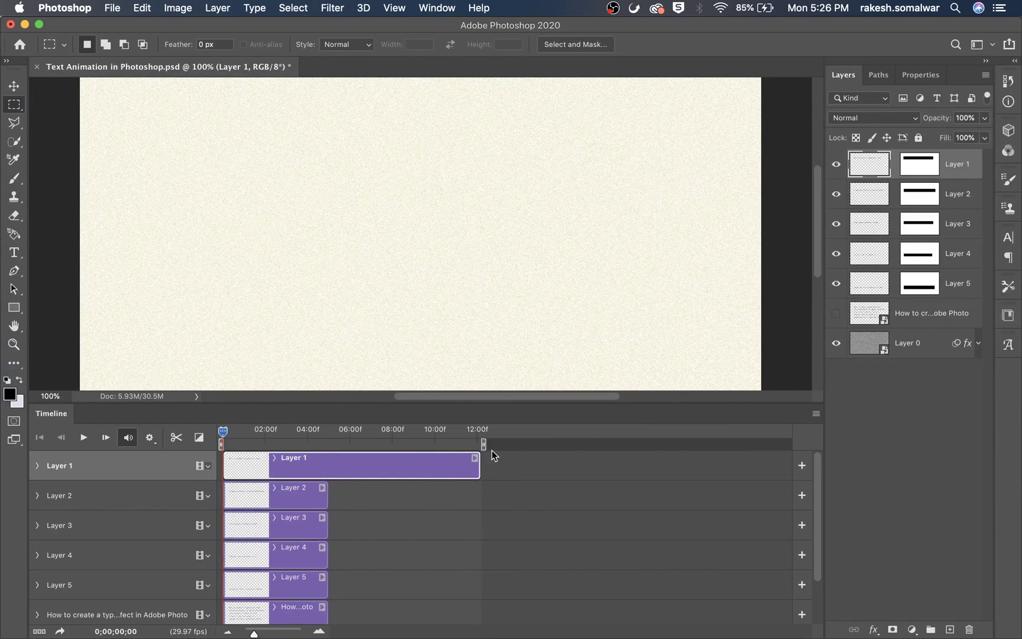
left_click_drag(478, 465, 685, 460)
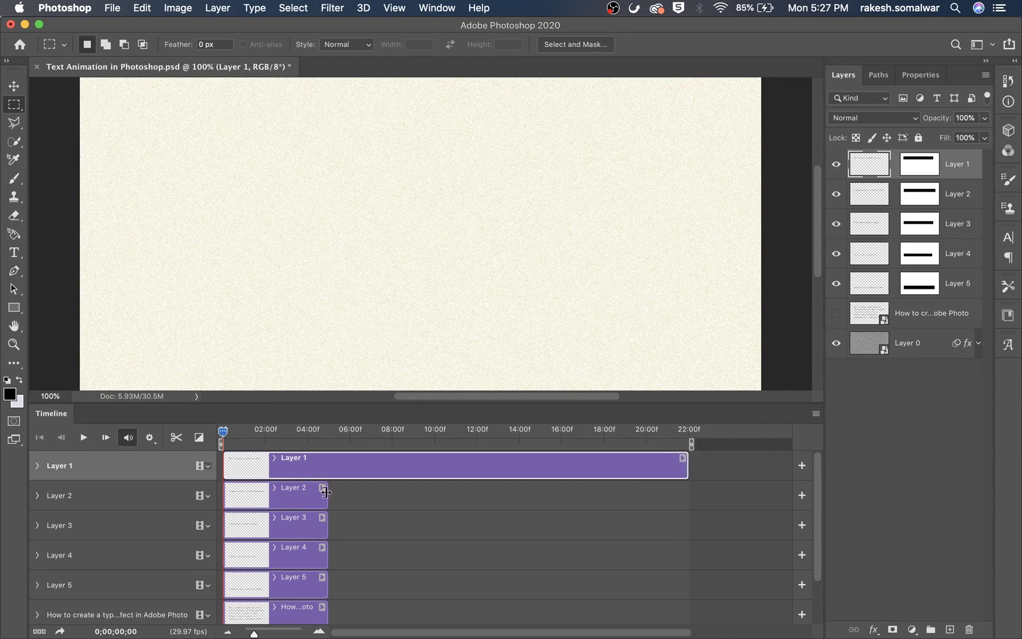
left_click_drag(325, 492, 687, 494)
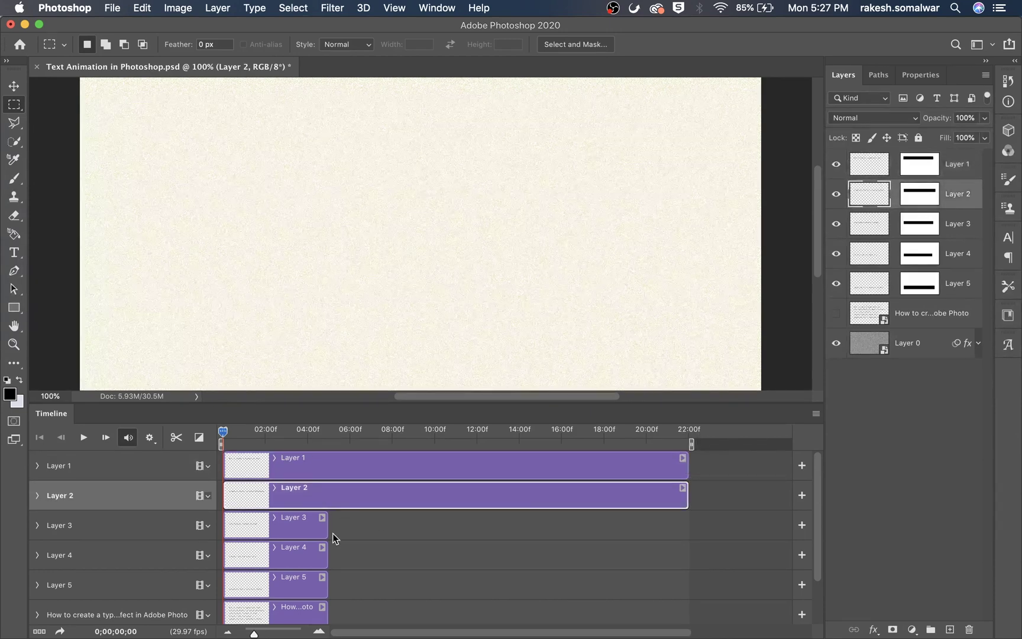
left_click_drag(324, 528, 685, 525)
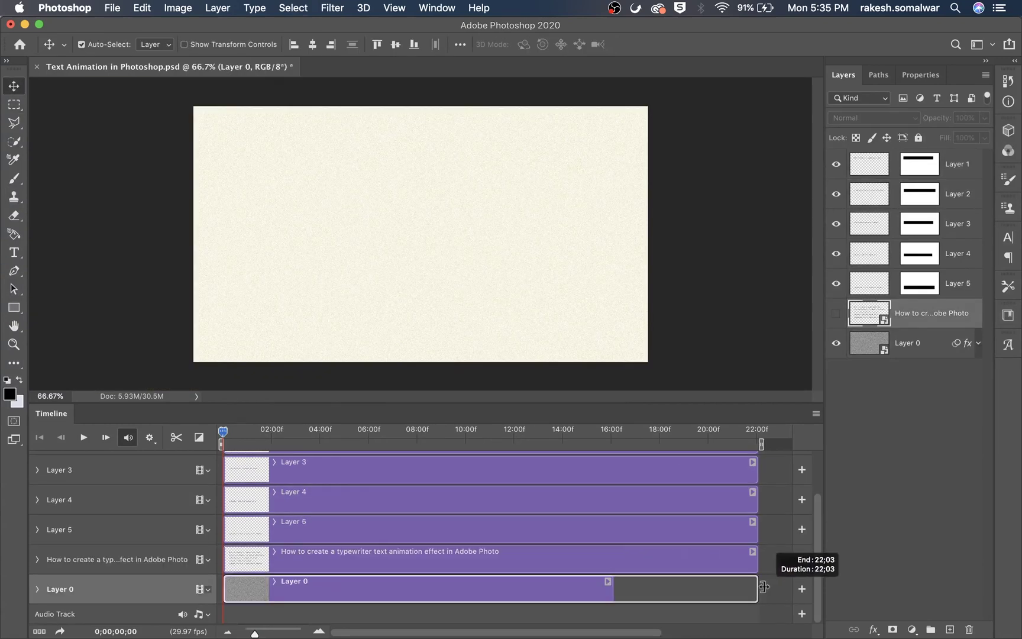
Extend Layer 0's clip, then keyframe Layer 1's mask position from 0 to 4 seconds
left_click_drag(612, 586, 757, 586)
scroll(449, 536, "up", 2)
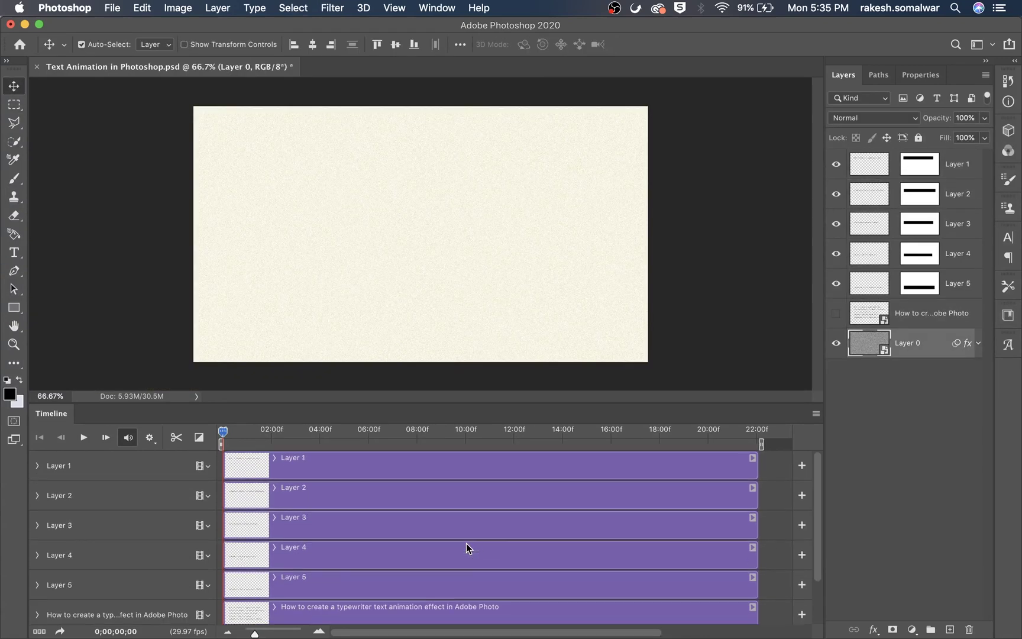
scroll(320, 525, "down", 2)
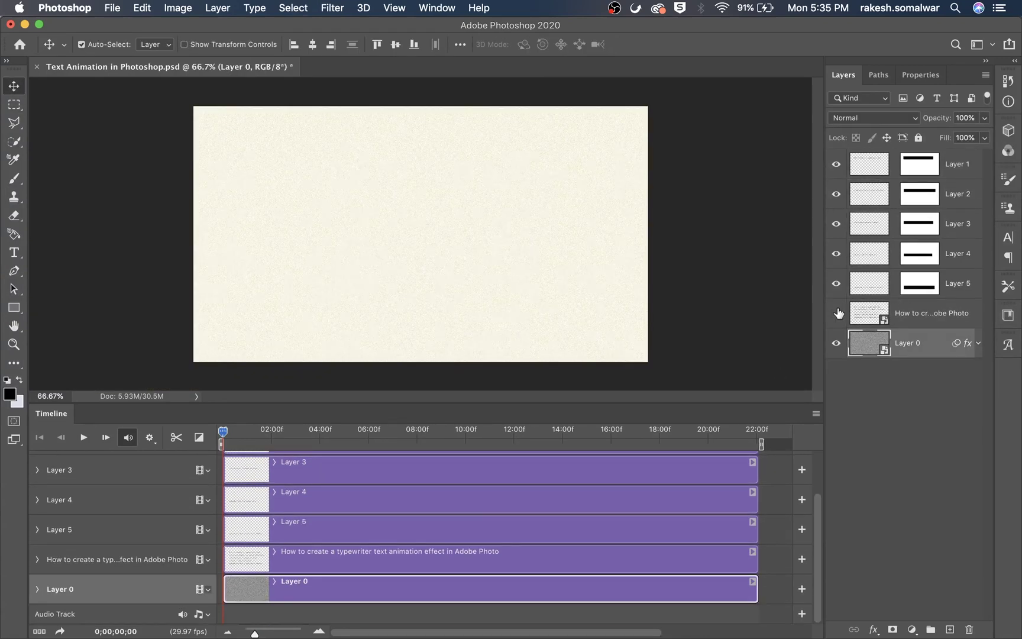
scroll(317, 517, "up", 2)
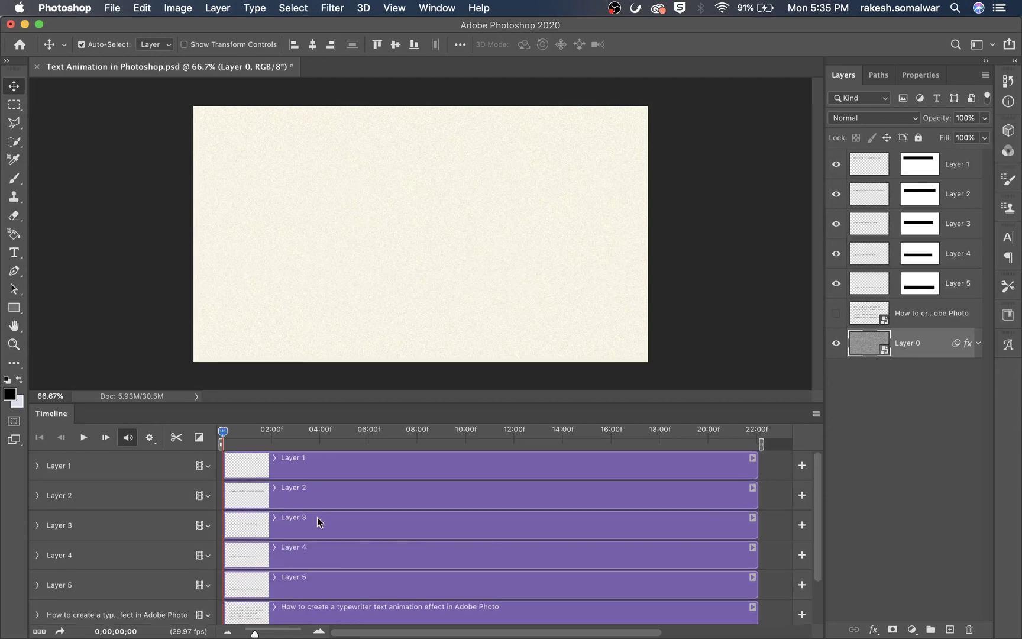
left_click(41, 467)
left_click(41, 467)
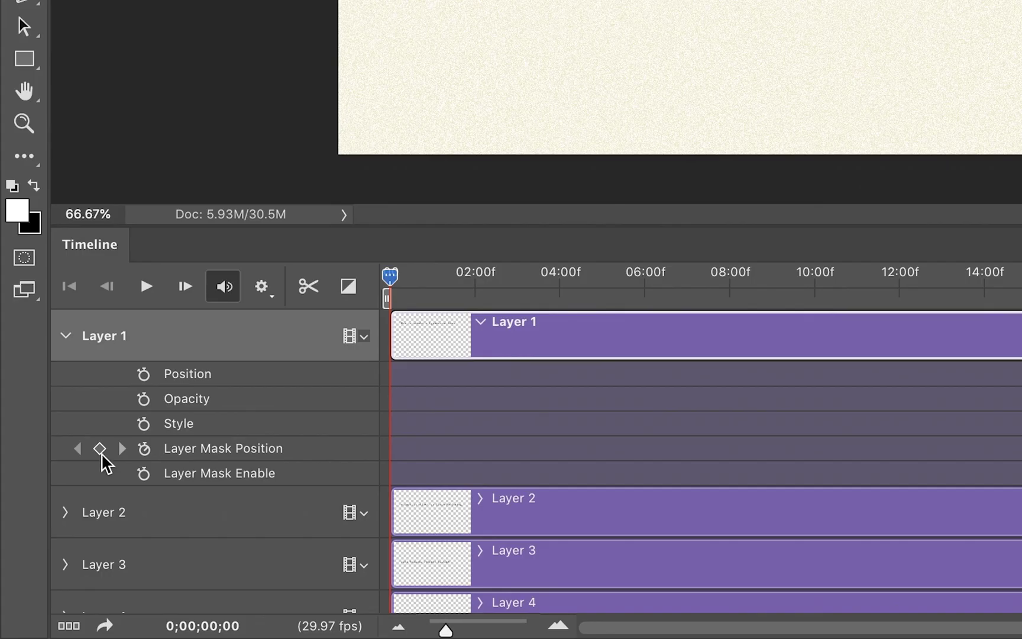
left_click(100, 449)
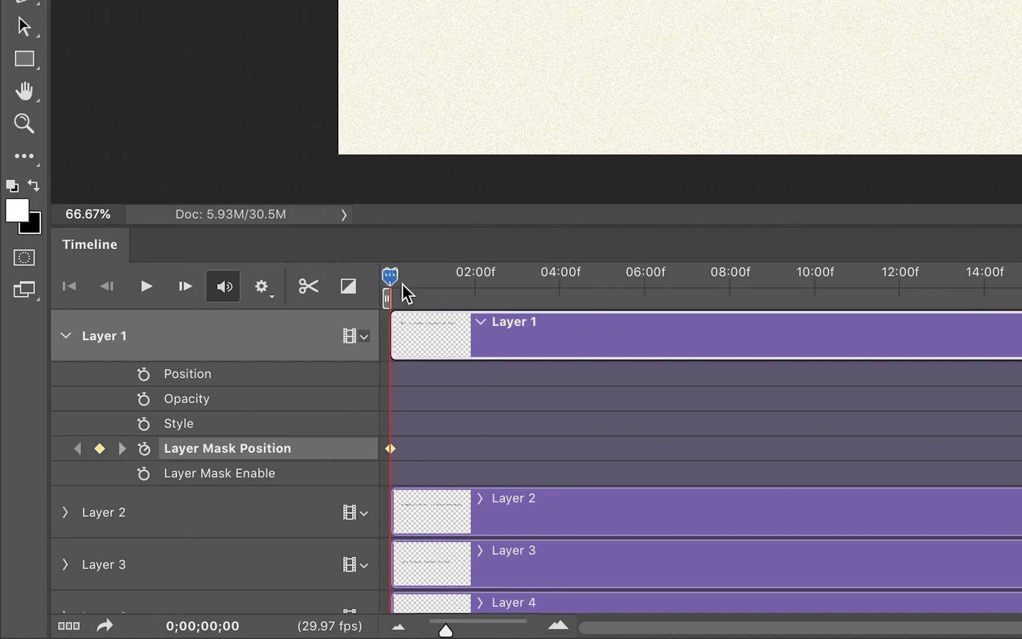
left_click_drag(401, 286, 561, 302)
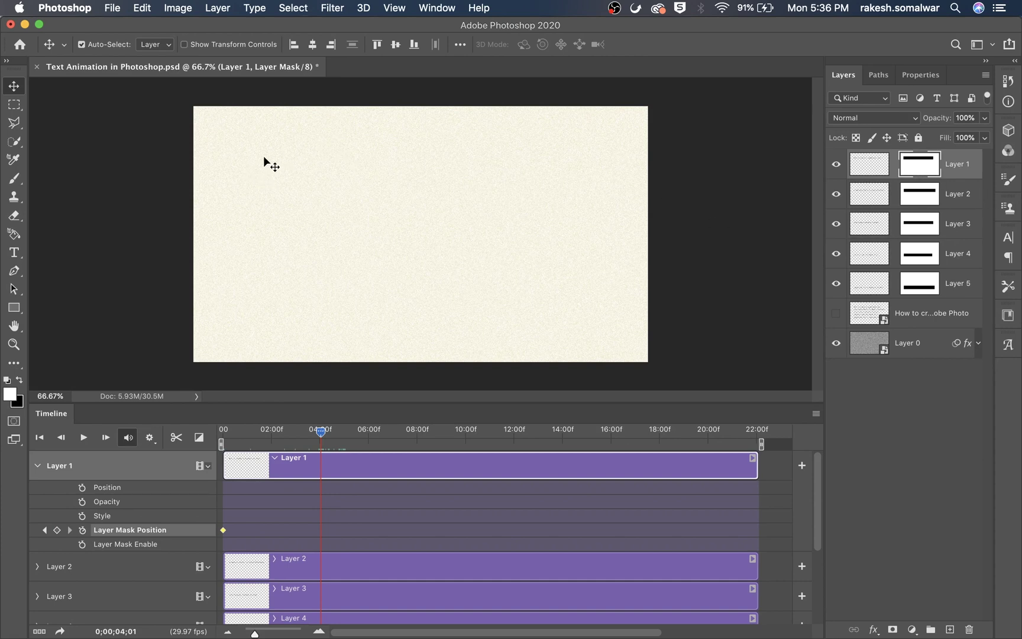
left_click_drag(261, 164, 618, 162)
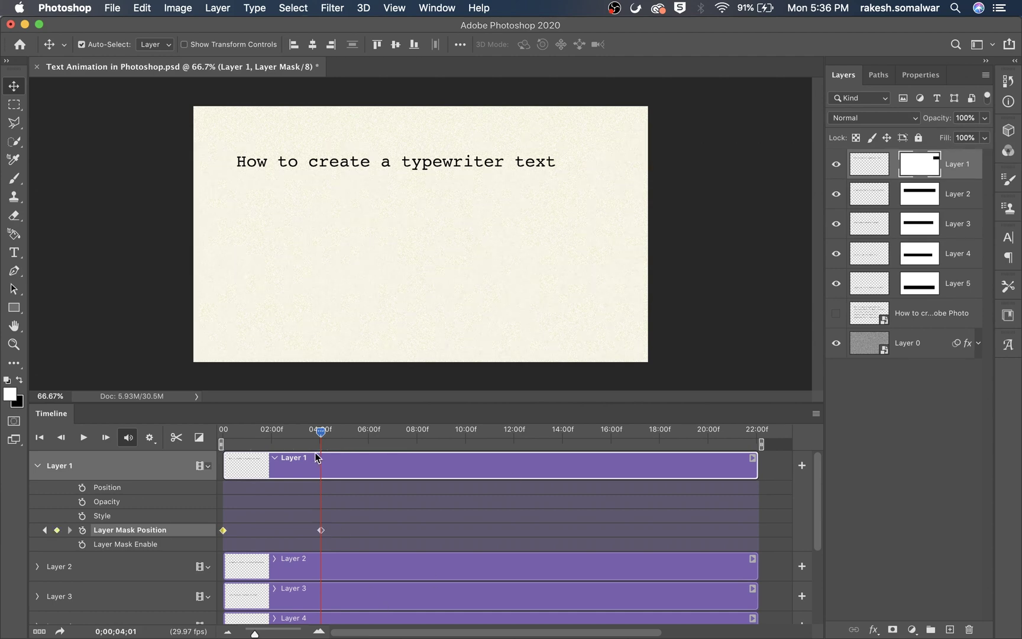
Keyframe Layer 2's mask position from 4 to 8 seconds, undoing an accidental background move
left_click(40, 464)
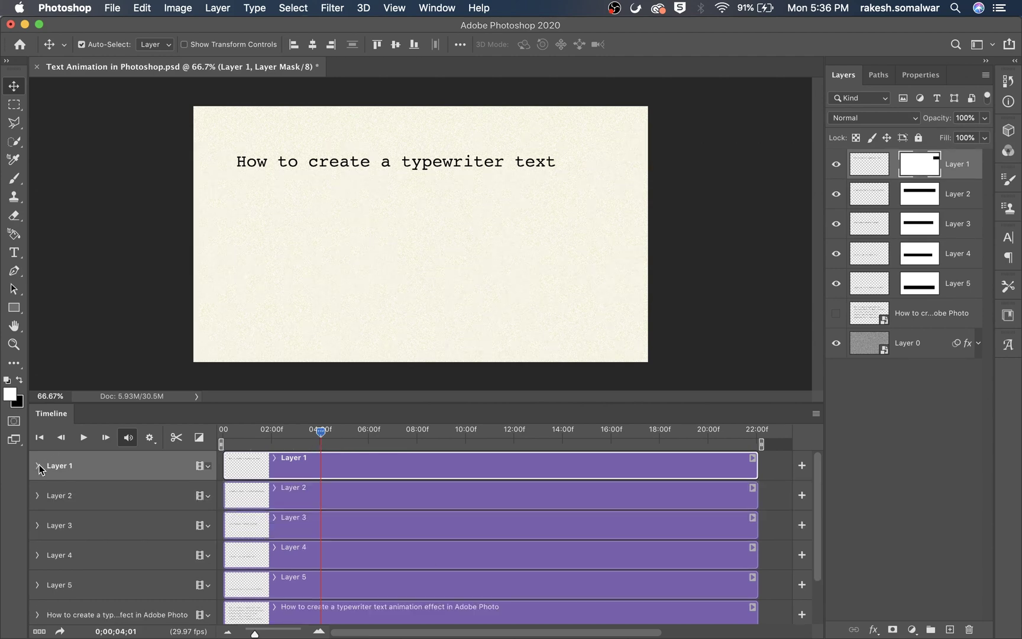
left_click(37, 494)
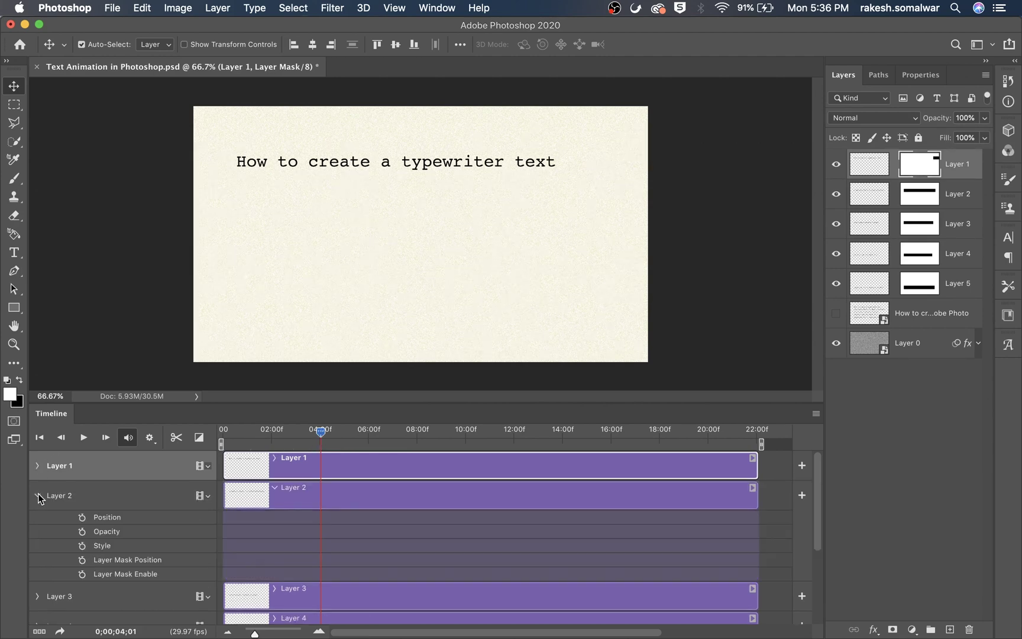
left_click(82, 560)
left_click_drag(320, 433, 416, 436)
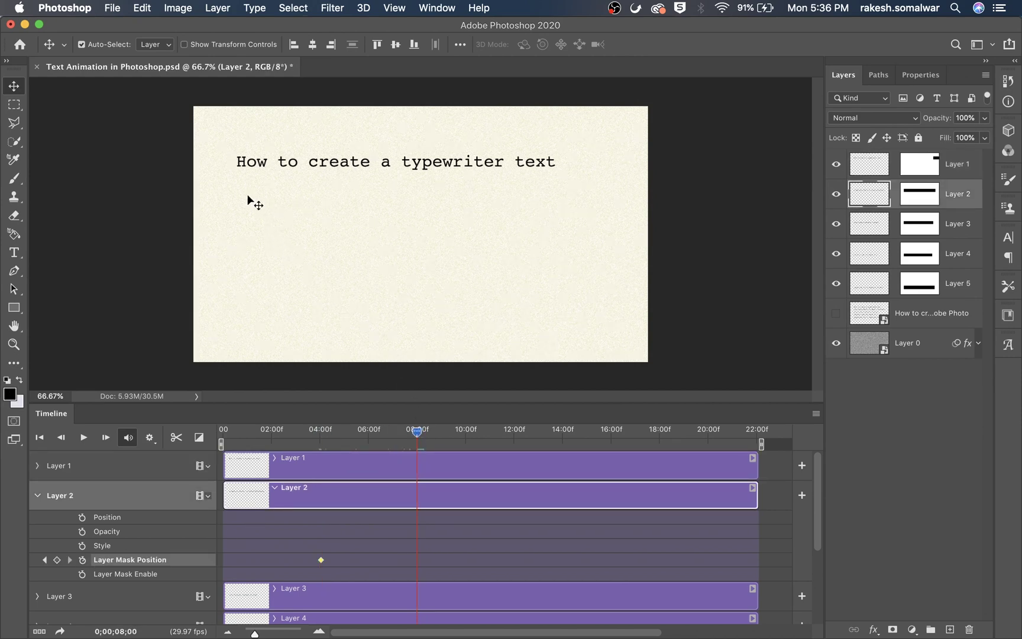
left_click_drag(250, 194, 456, 199)
key("super+z")
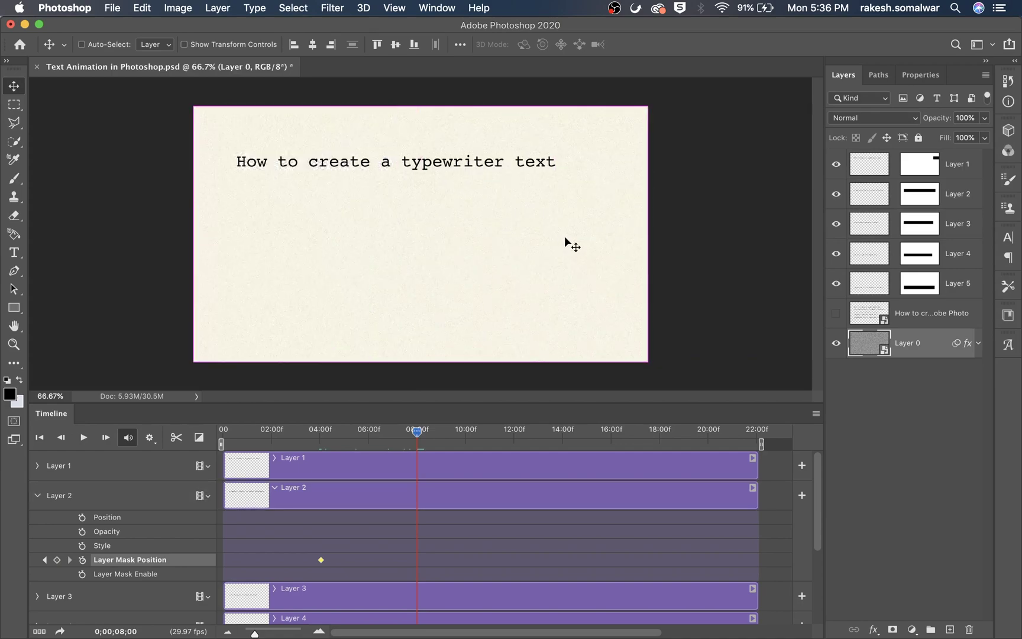
key("super+z")
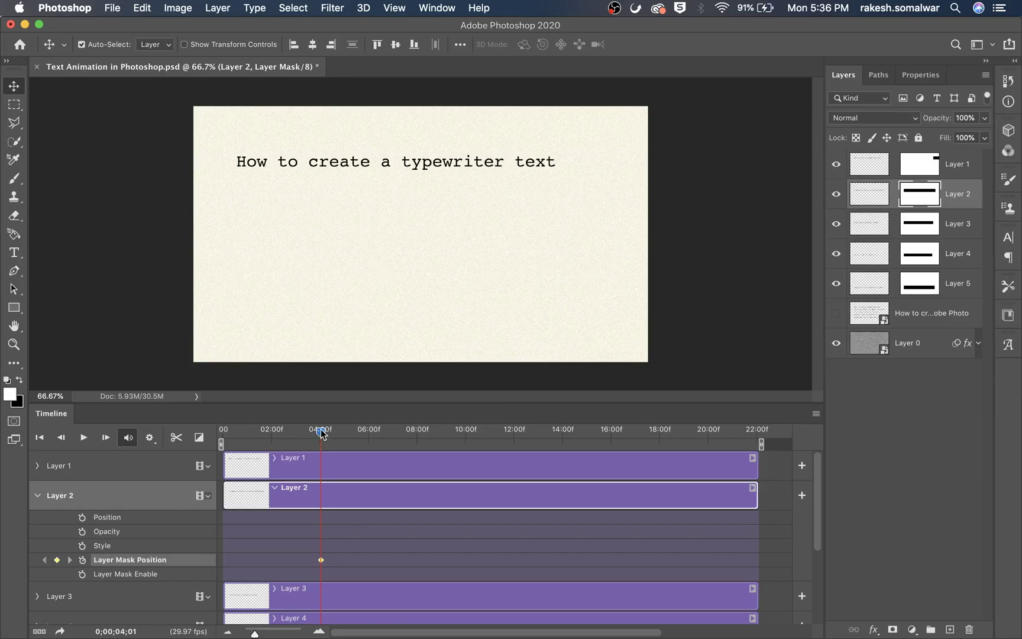
left_click_drag(323, 434, 435, 441)
left_click_drag(271, 194, 643, 198)
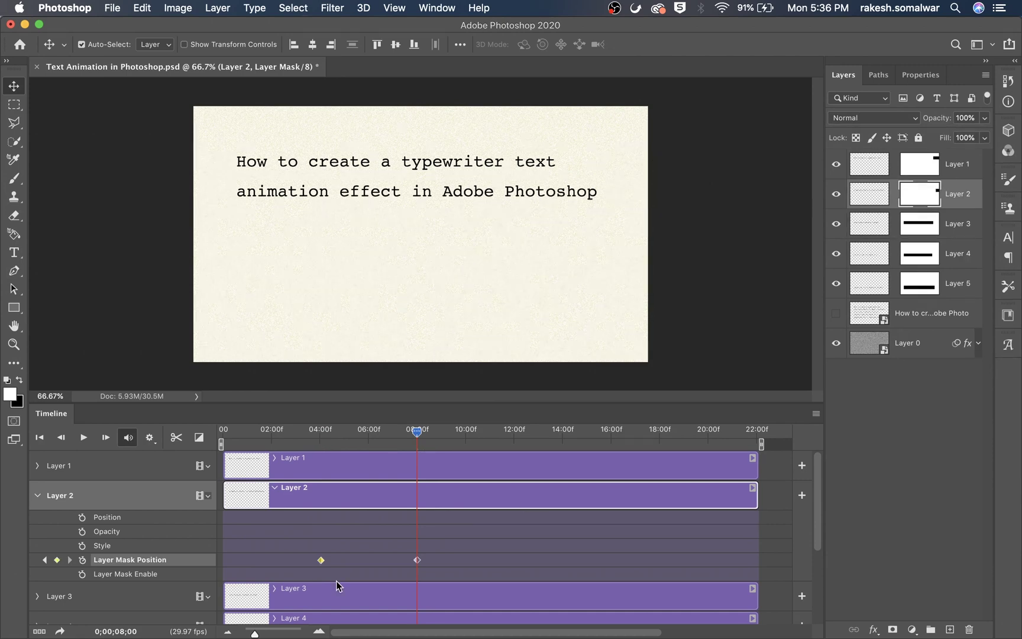
Keyframe Layer 3's mask position from 8 to 12 seconds, sliding it right to reveal the third line
left_click(38, 496)
left_click(37, 525)
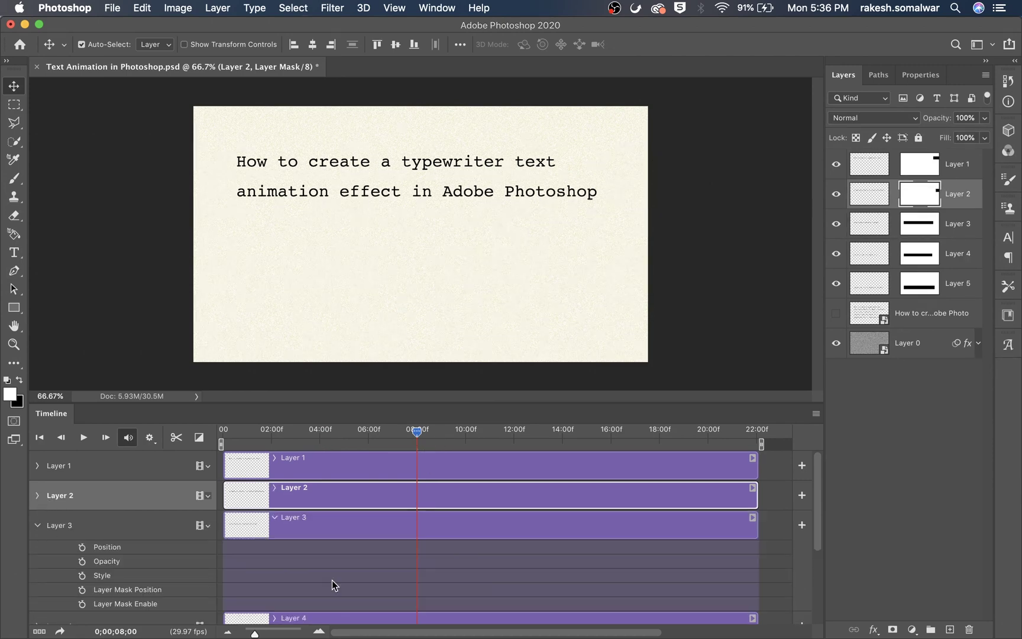
left_click(82, 590)
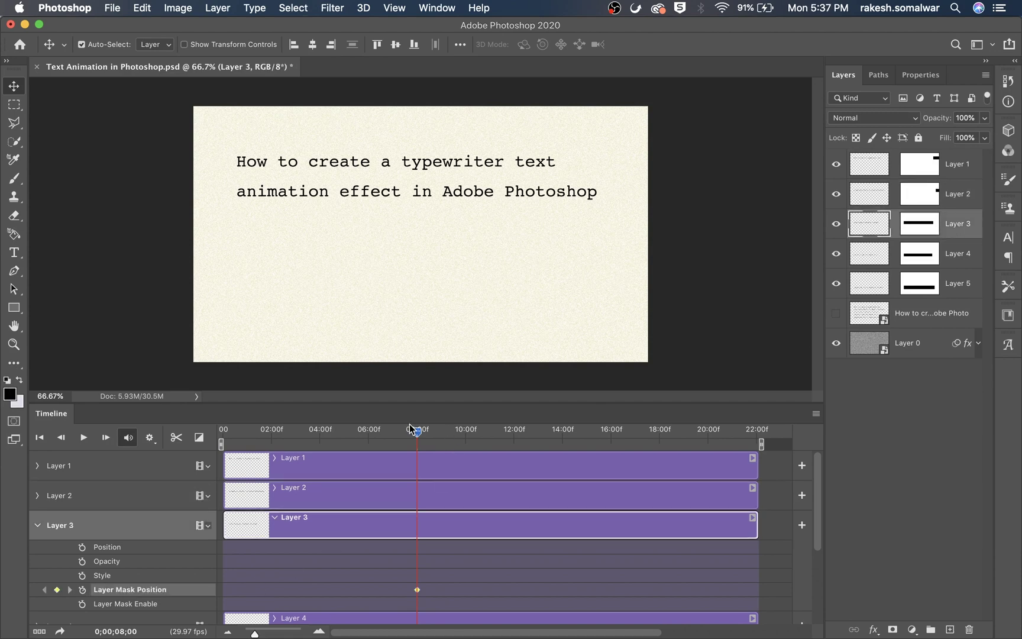
left_click_drag(416, 432, 547, 435)
left_click(930, 224)
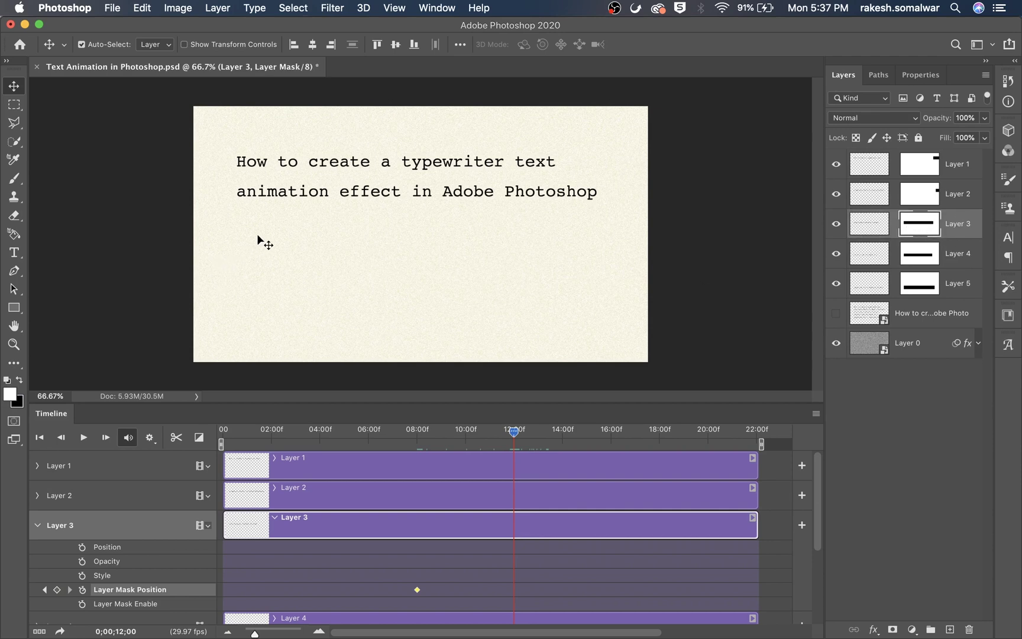
left_click_drag(258, 236, 595, 249)
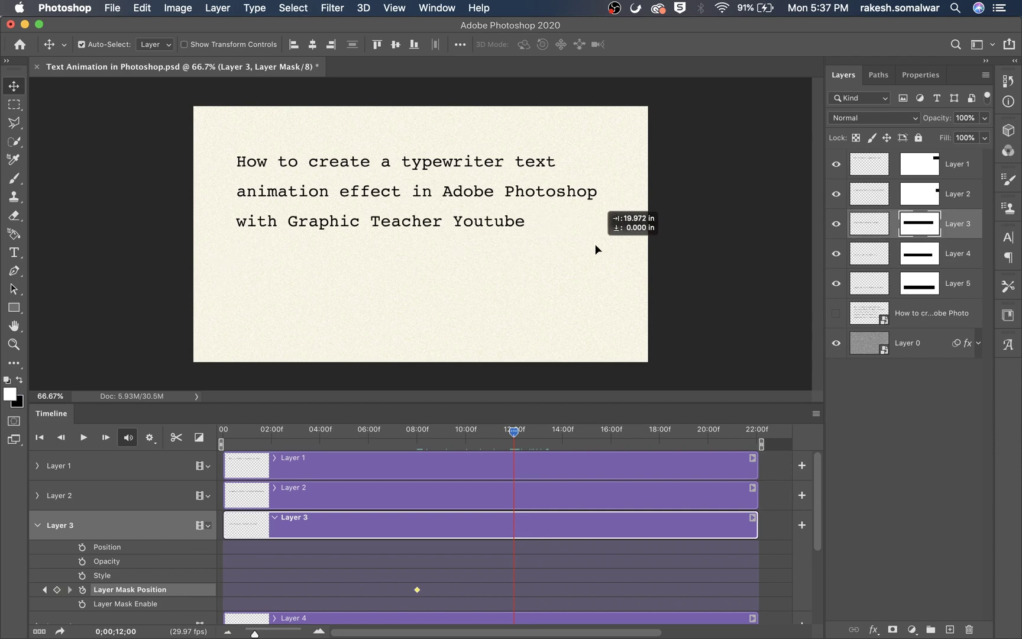
scroll(41, 463, "down", 1)
Keyframe Layer 4's mask position from 12 to 16 seconds to reveal the fourth line
left_click(37, 484)
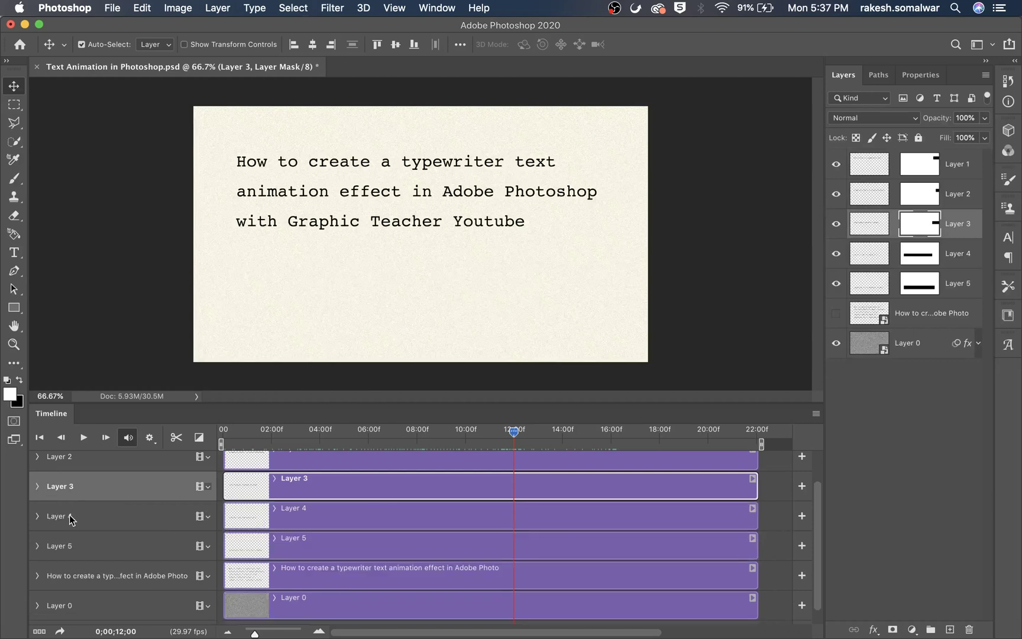
left_click(39, 516)
left_click(82, 581)
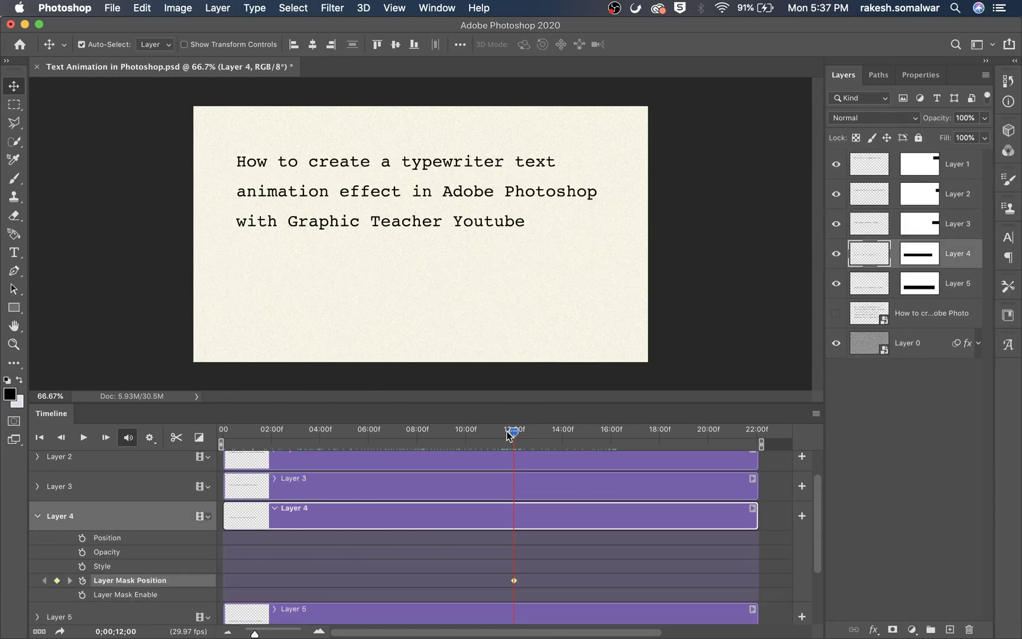
left_click(612, 435)
left_click_drag(239, 256, 519, 255)
Keyframe Layer 5's mask through 20 seconds to reveal the last line, then preview playback
left_click(38, 515)
left_click(38, 545)
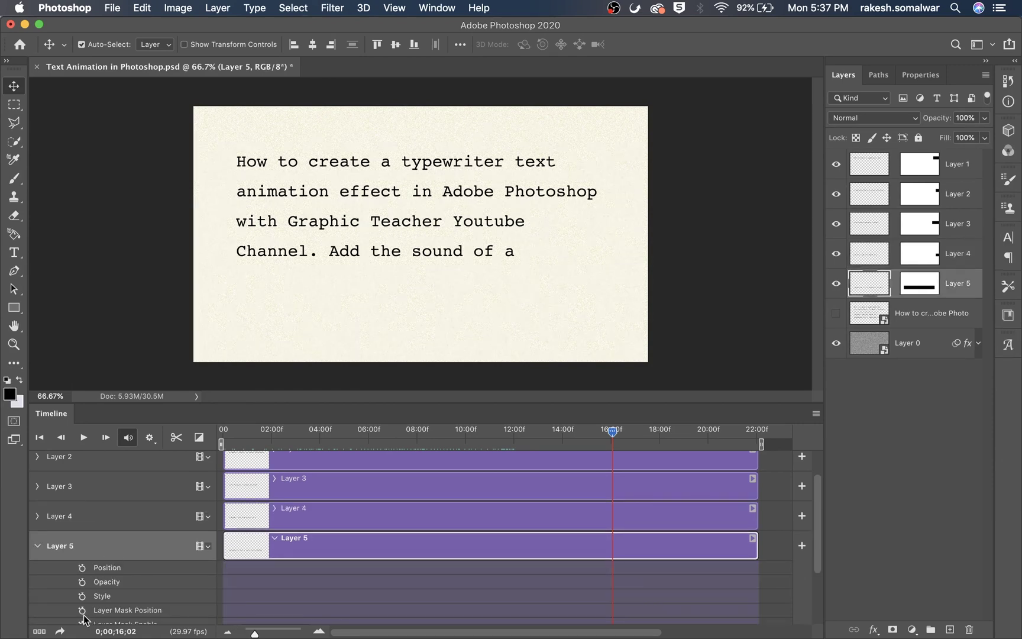
left_click(708, 433)
left_click(918, 283)
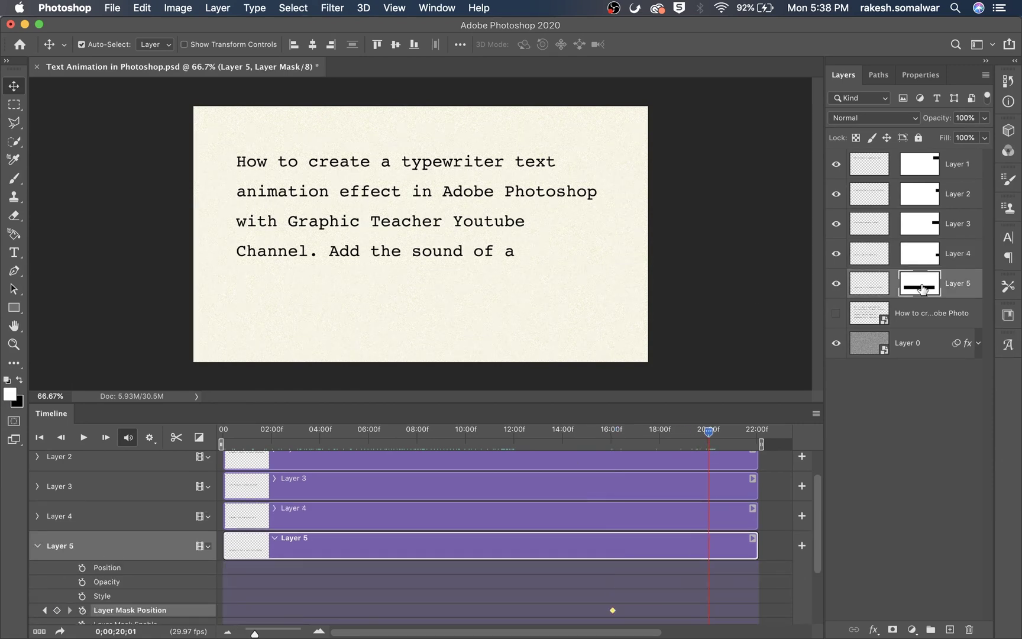
mouse_move(252, 296)
left_mouse_down()
mouse_move(554, 282)
mouse_move(629, 362)
left_mouse_up()
scroll(479, 527, "down", 3)
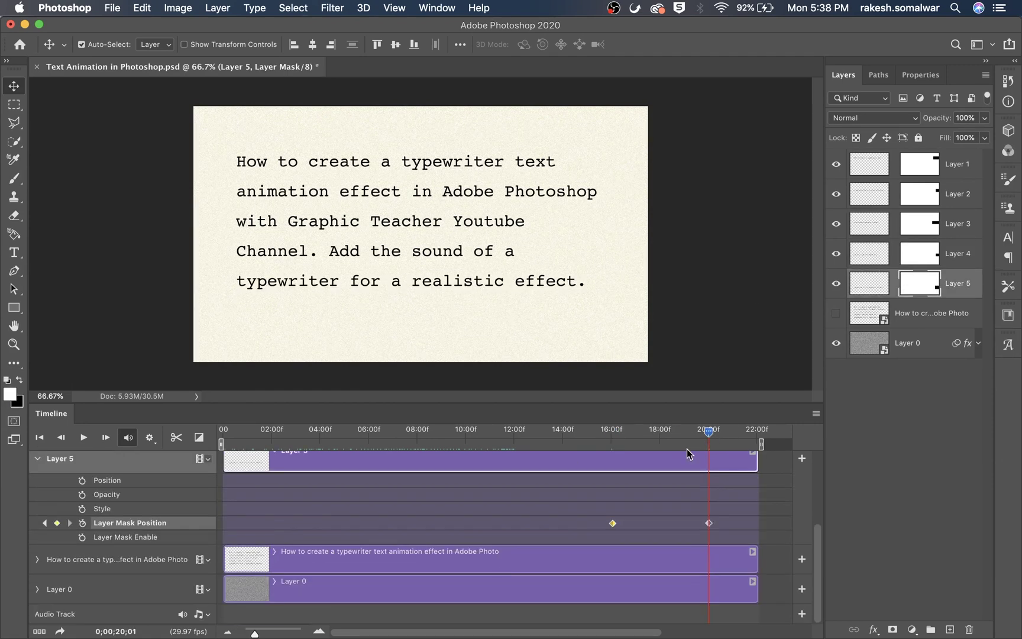
left_click(39, 437)
key("space")
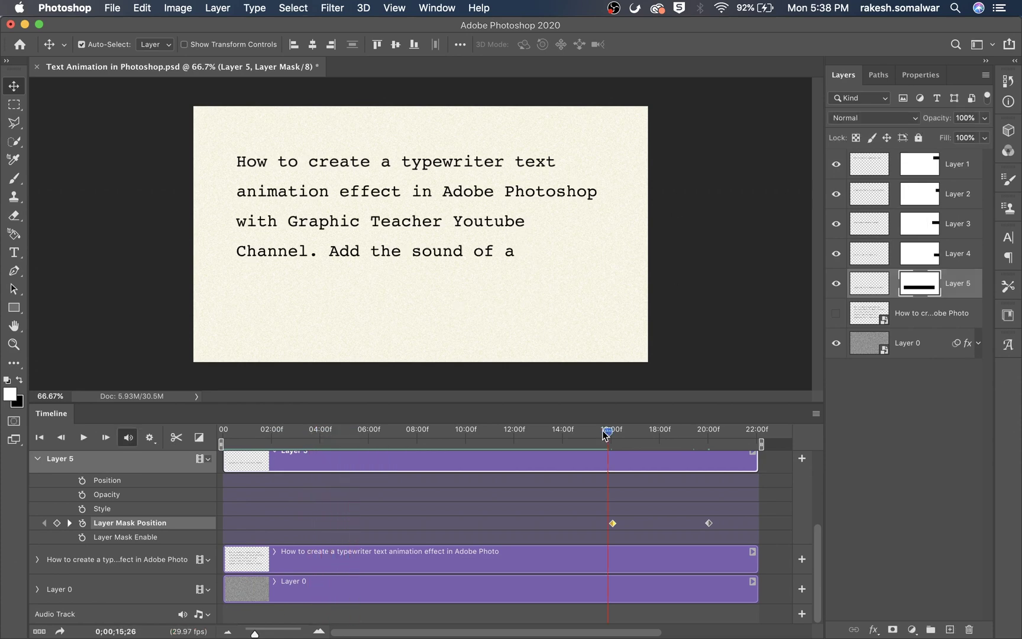
Add typewriter effect.mp3 to the audio track and play the animation with sound
left_click(202, 614)
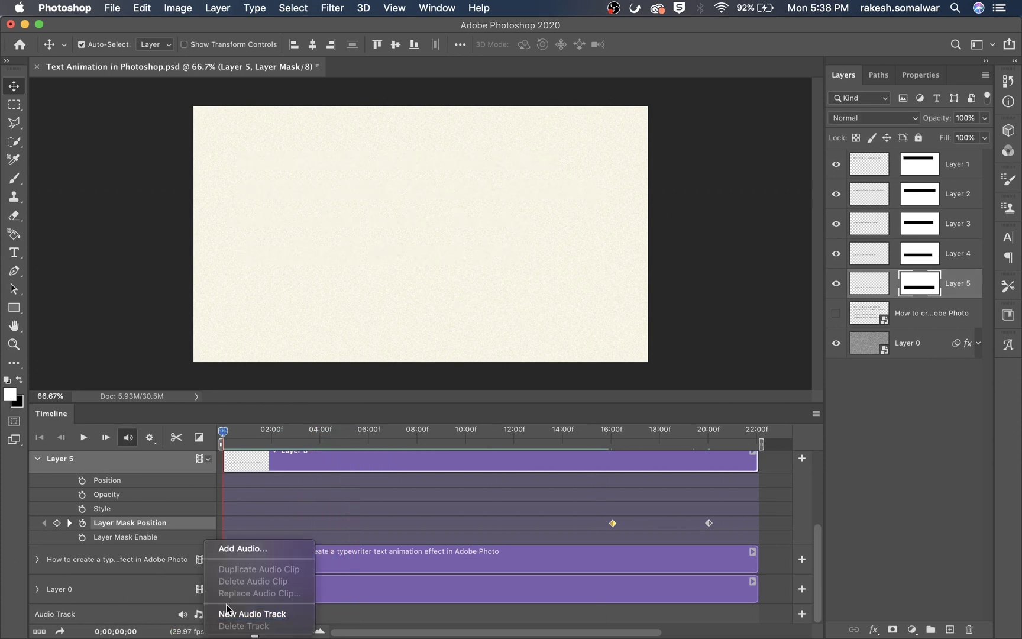
left_click(265, 550)
mouse_move(532, 98)
left_click(539, 111)
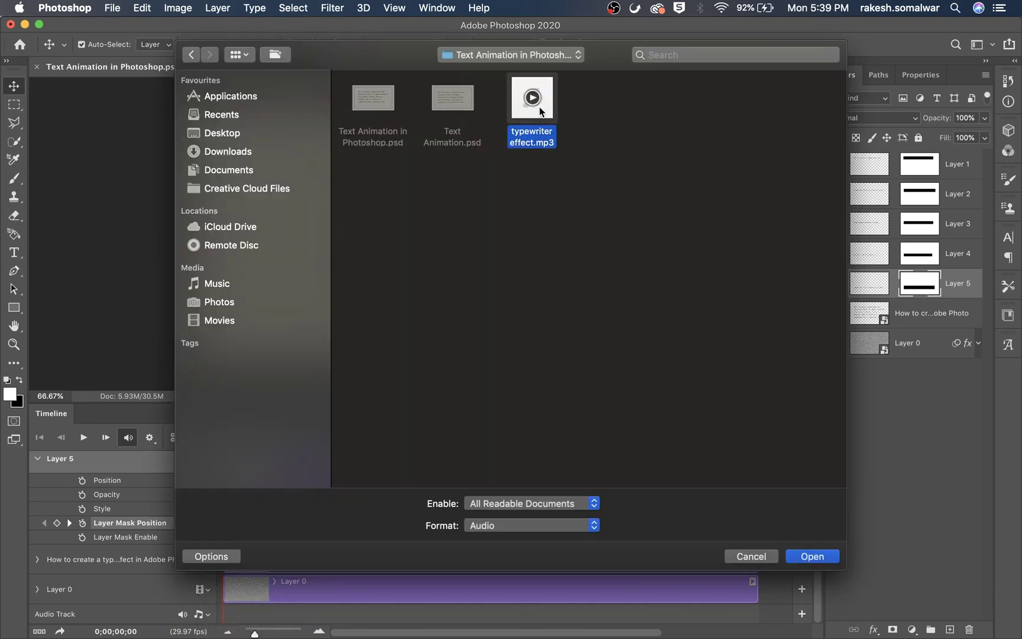
double_click(540, 112)
key("space")
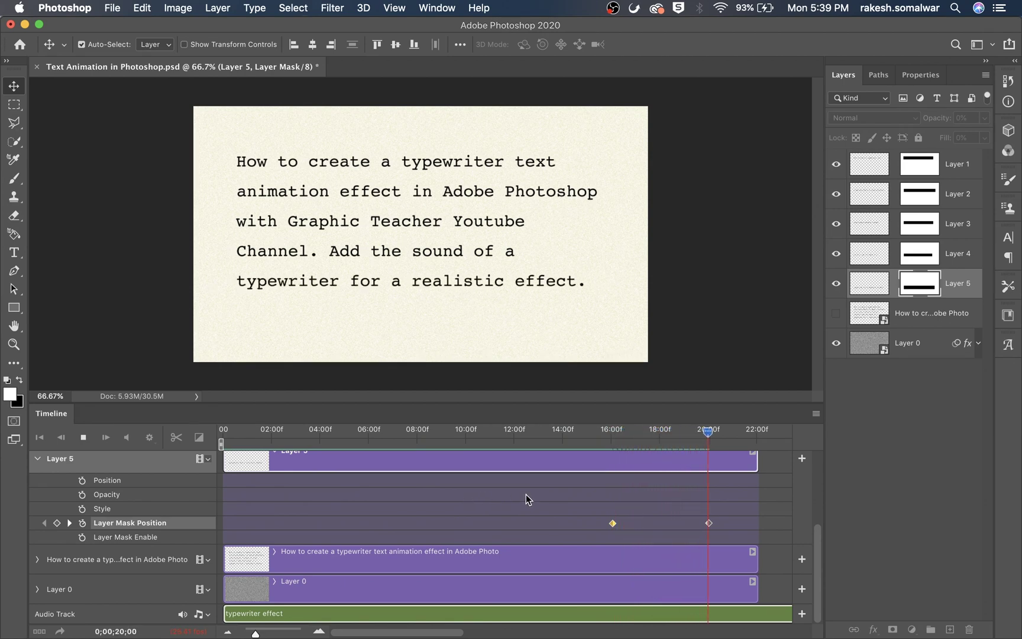
key("space")
Bring up the File > Export options to reach Render Video
key("z")
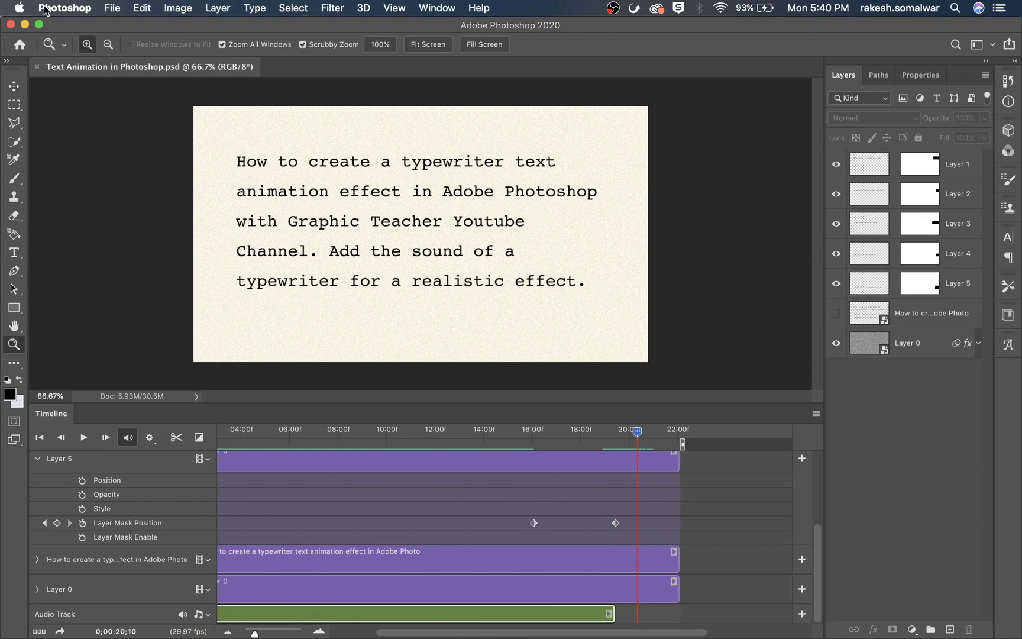
left_click(117, 9)
mouse_move(128, 204)
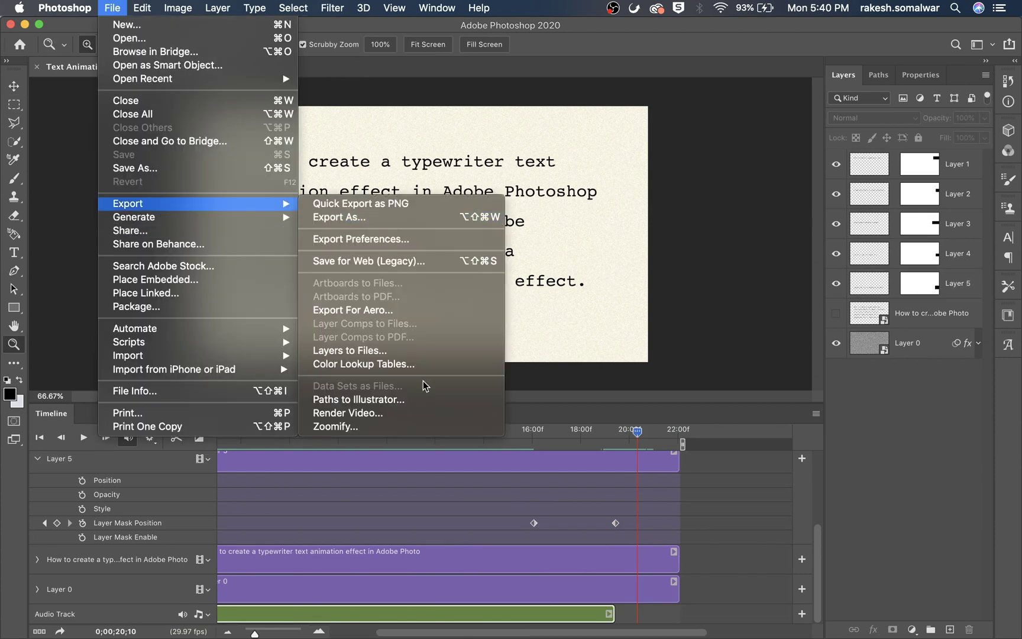